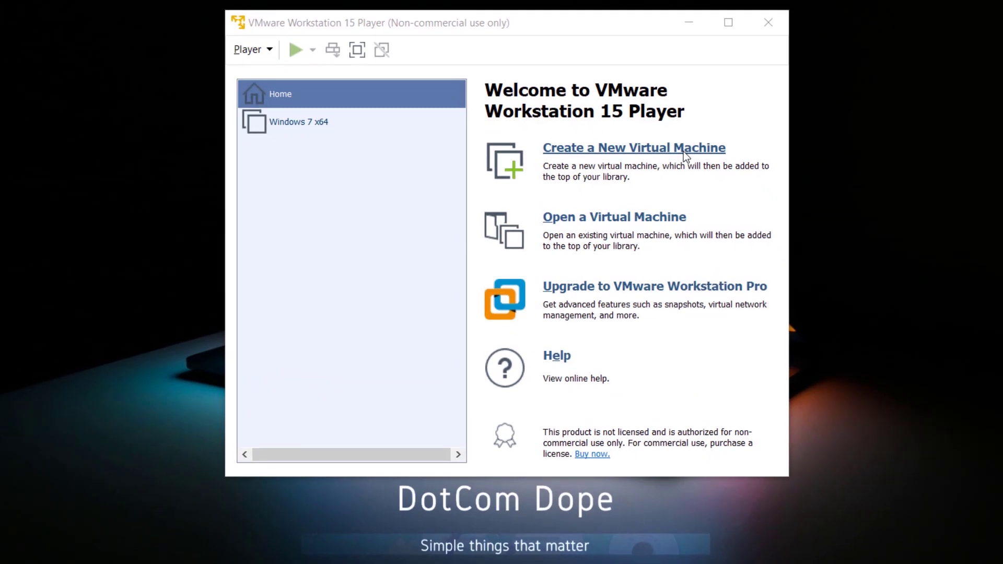
- Start a new virtual machine that installs the OS later, with Windows 10 x64 as guest
{"action": "left_click", "coordinate": [683, 151]}
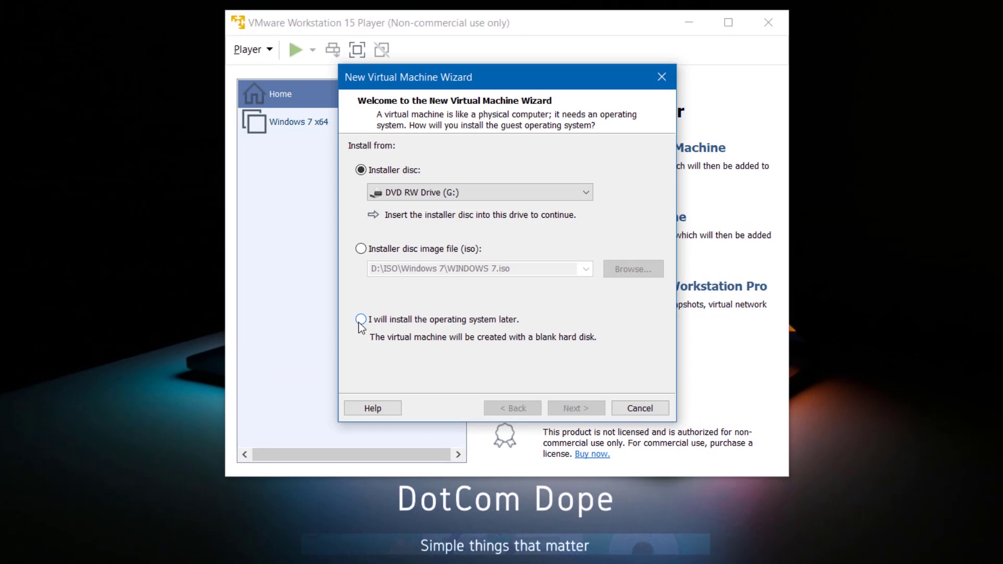
{"action": "left_click", "coordinate": [360, 321]}
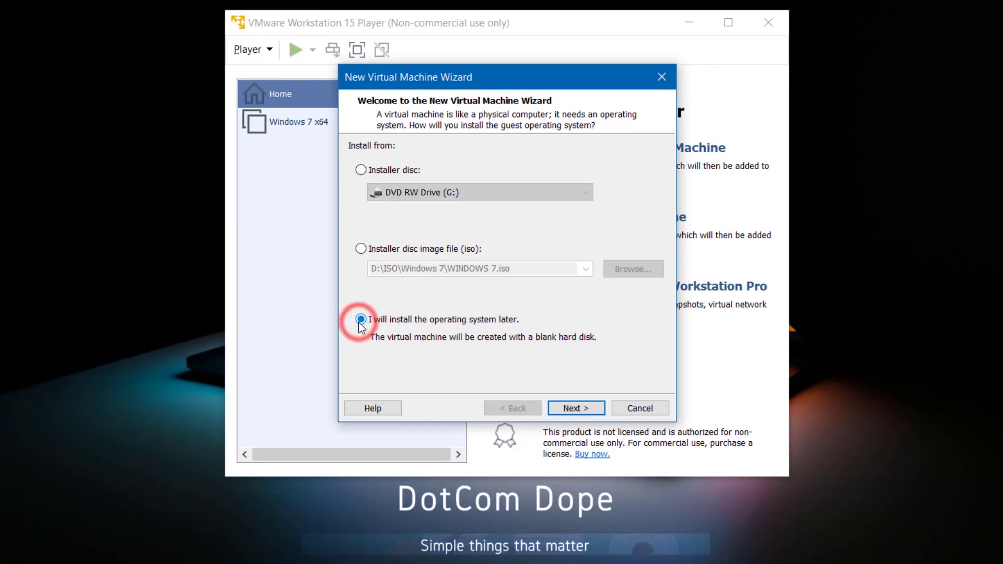
{"action": "left_click", "coordinate": [557, 415]}
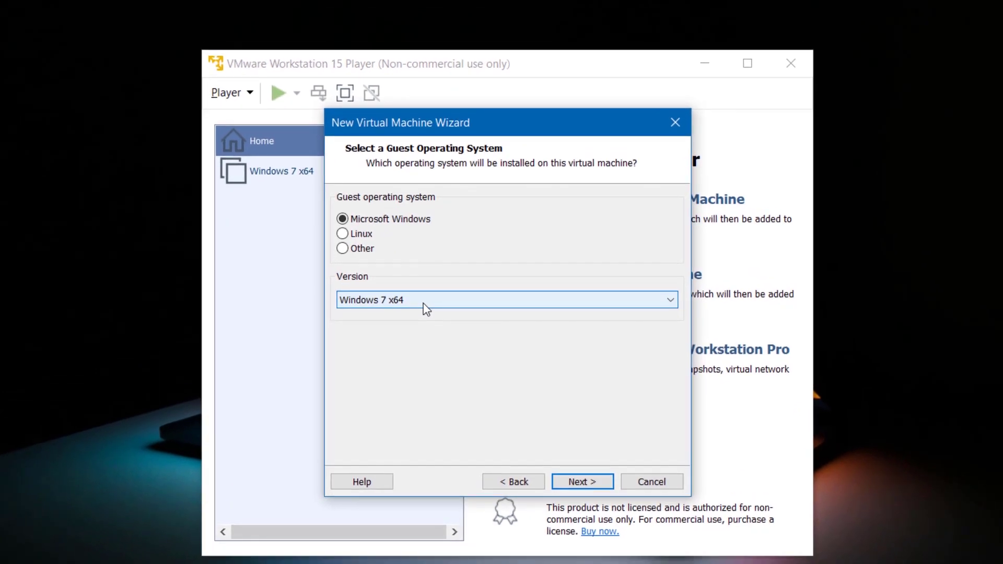
{"action": "left_click", "coordinate": [426, 307]}
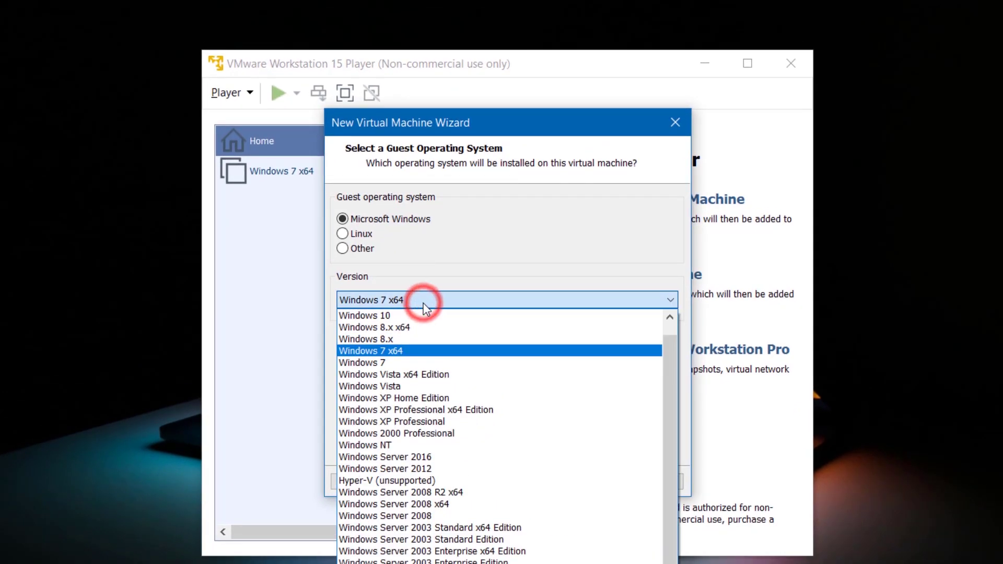
{"action": "left_click", "coordinate": [423, 315]}
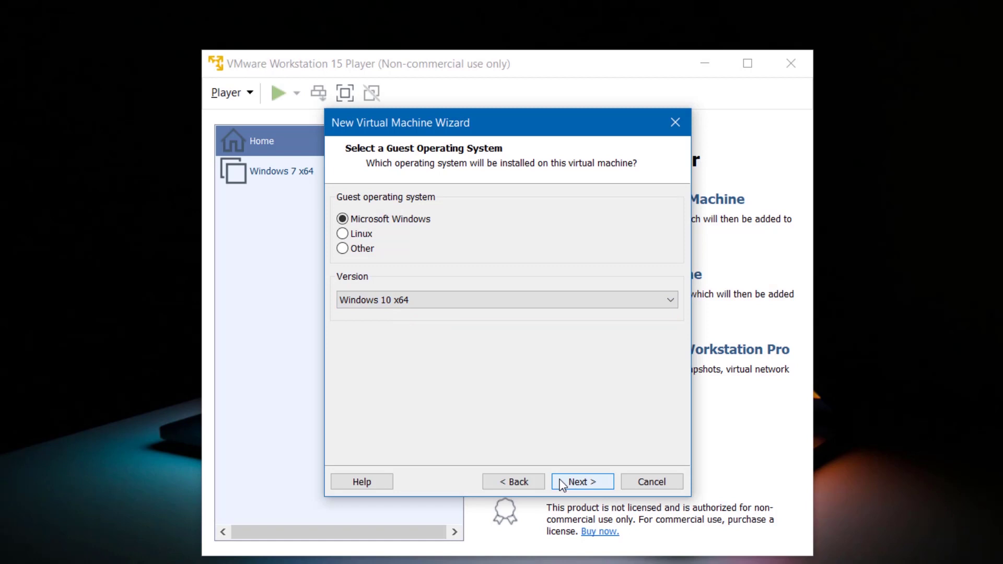
{"action": "left_click", "coordinate": [580, 481]}
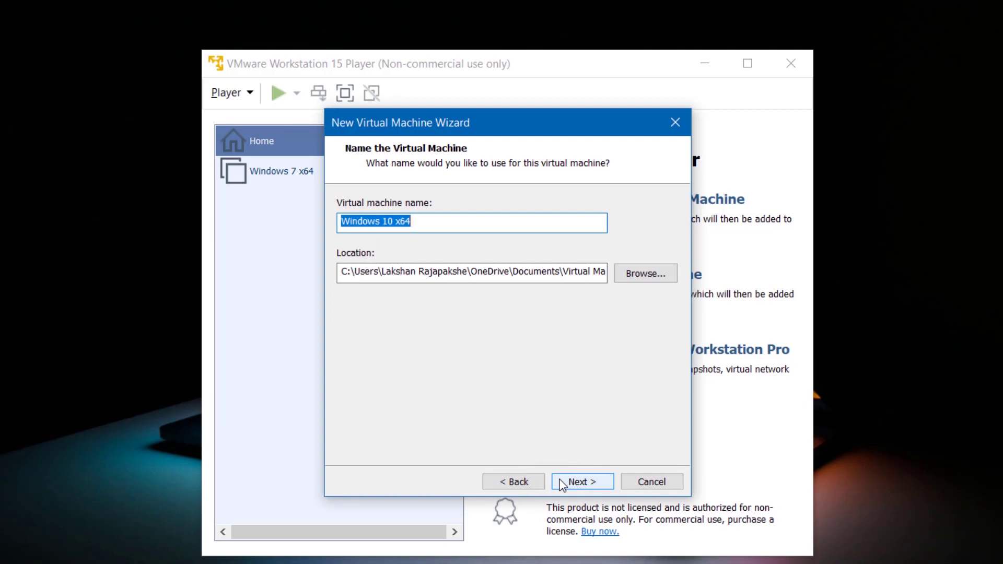
- Keep the default name and create the VM with a 120 GB single-file virtual disk
{"action": "left_click", "coordinate": [562, 484]}
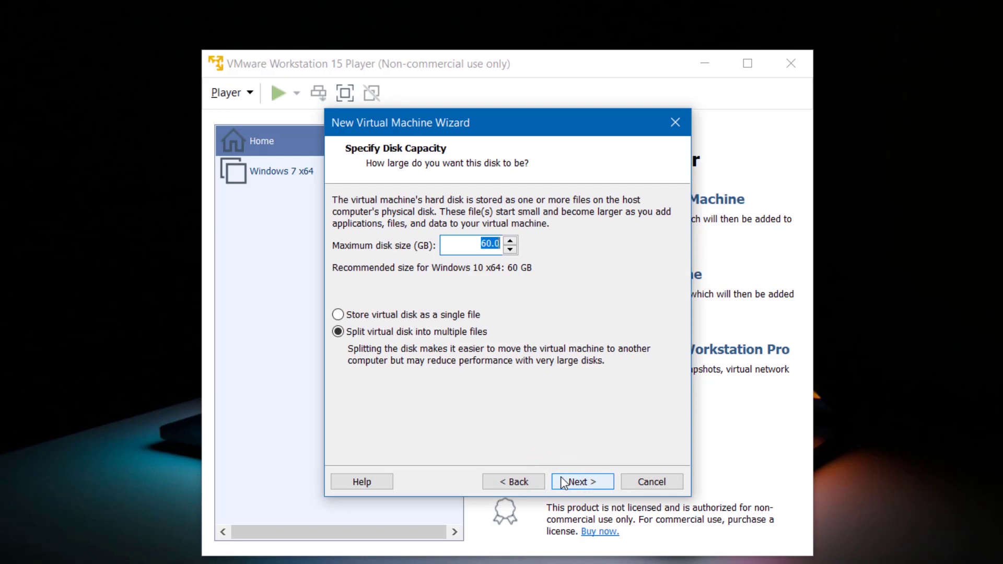
{"action": "type", "text": "120"}
{"action": "left_click", "coordinate": [342, 317]}
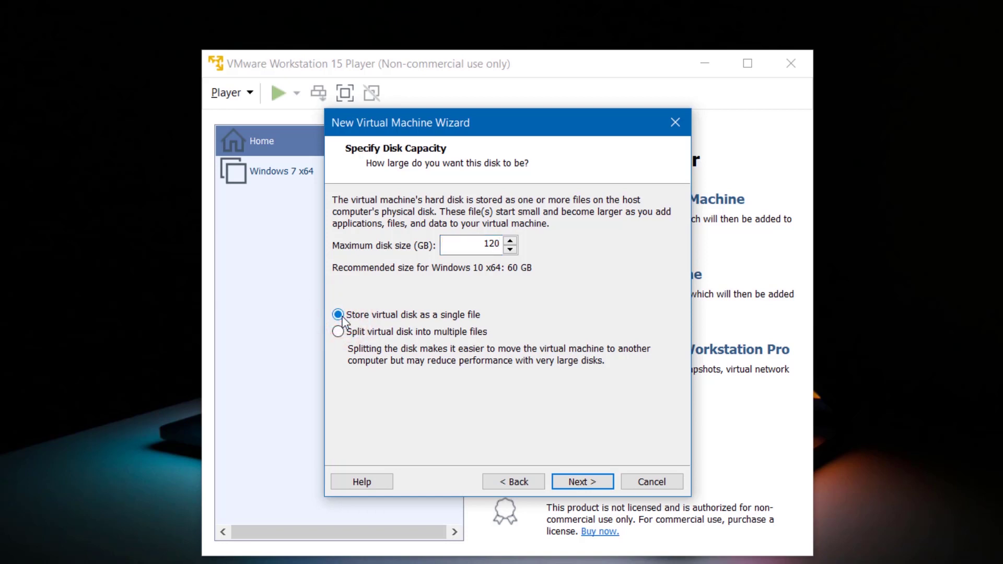
{"action": "left_click", "coordinate": [559, 481]}
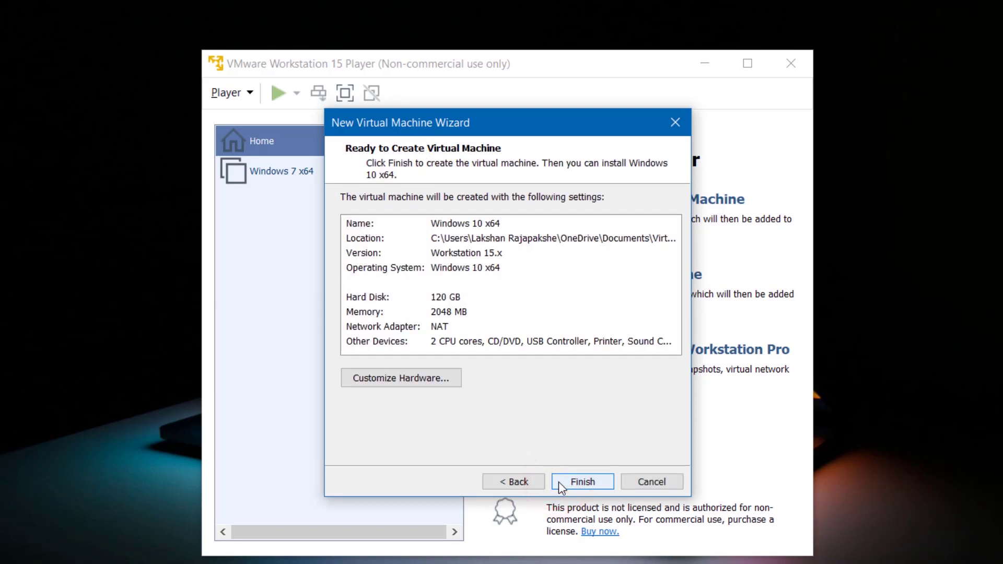
{"action": "left_click", "coordinate": [559, 482]}
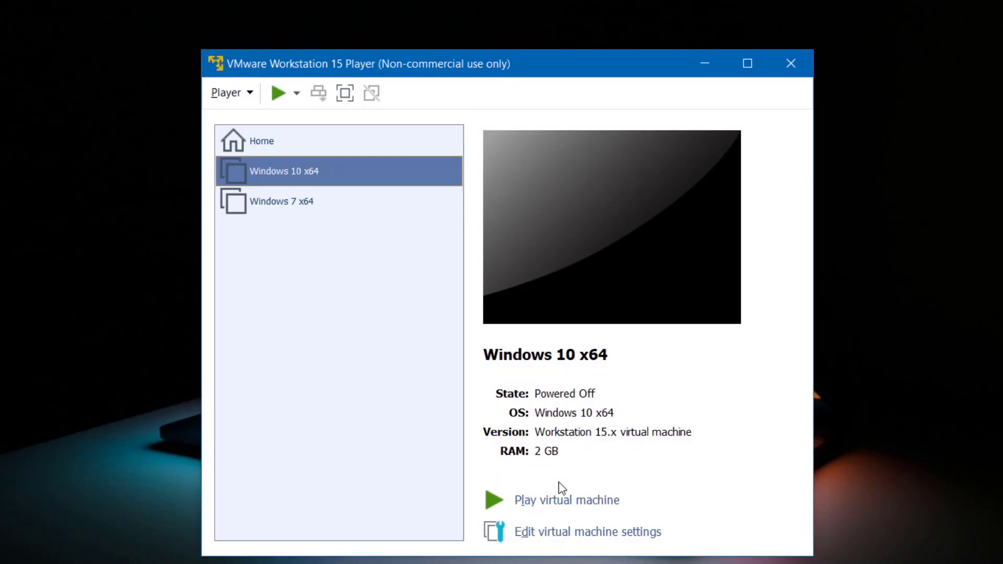
- Set the VM's CD/DVD drive to the Win10_1903_V1_English_x64.iso image and save the settings
{"action": "left_click", "coordinate": [558, 534]}
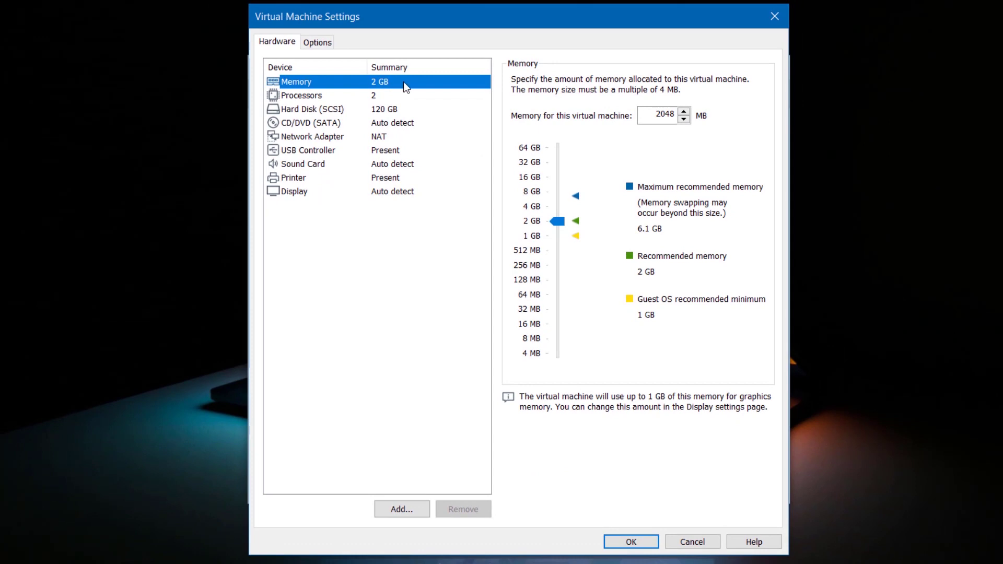
{"action": "key", "text": "Down"}
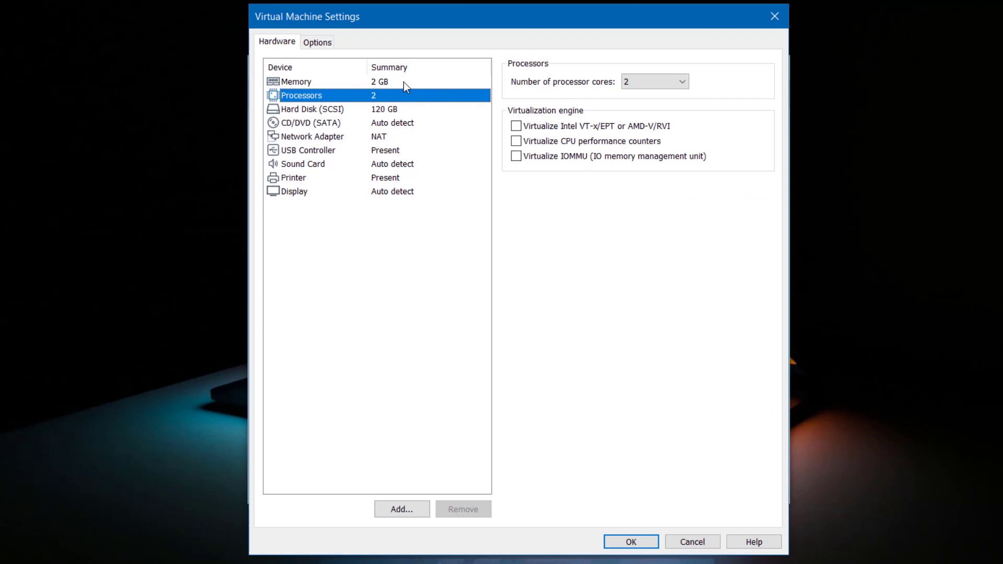
{"action": "key", "text": "Down"}
{"action": "key", "text": "Down"}
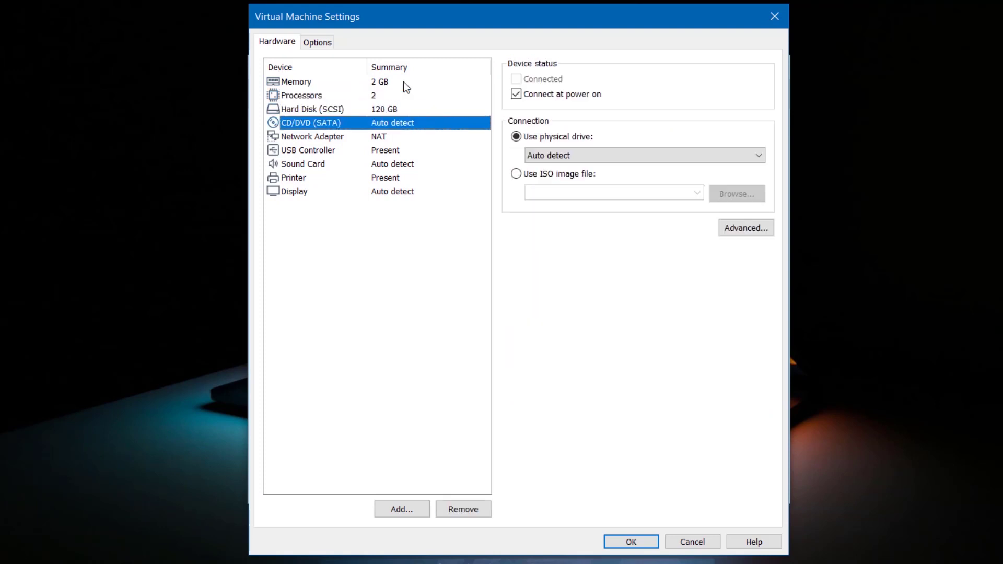
{"action": "left_click", "coordinate": [517, 176]}
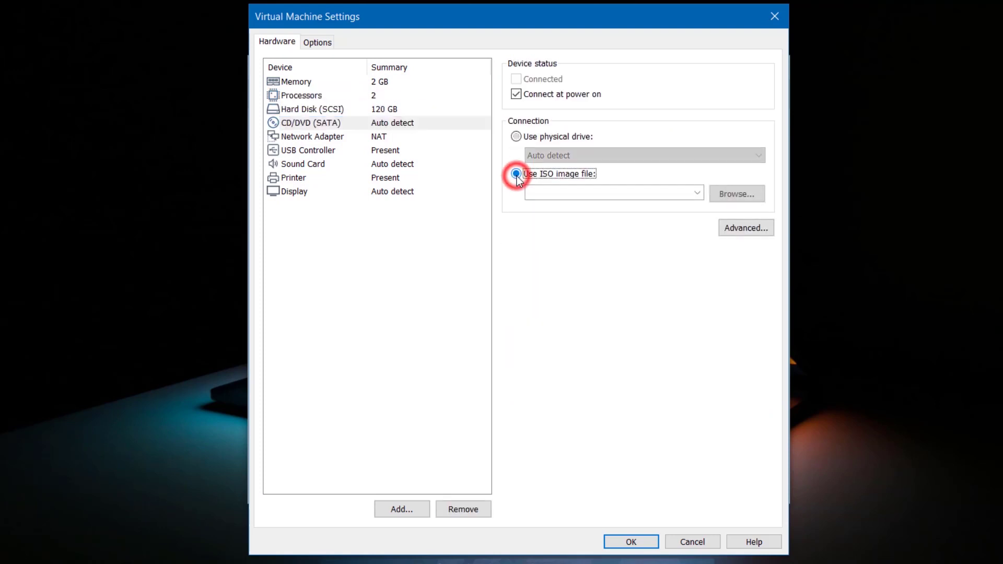
{"action": "left_click", "coordinate": [714, 193]}
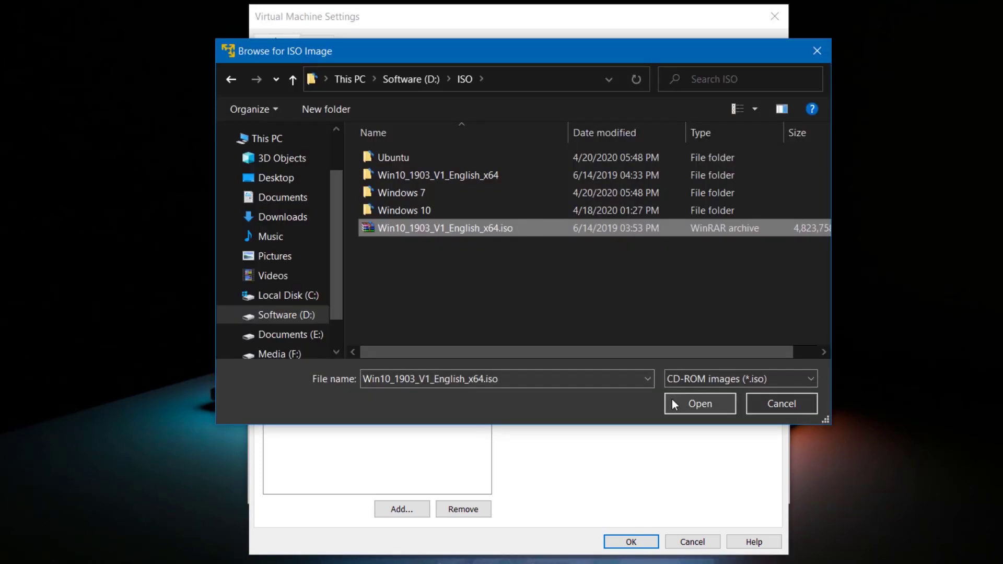
{"action": "left_click", "coordinate": [672, 399]}
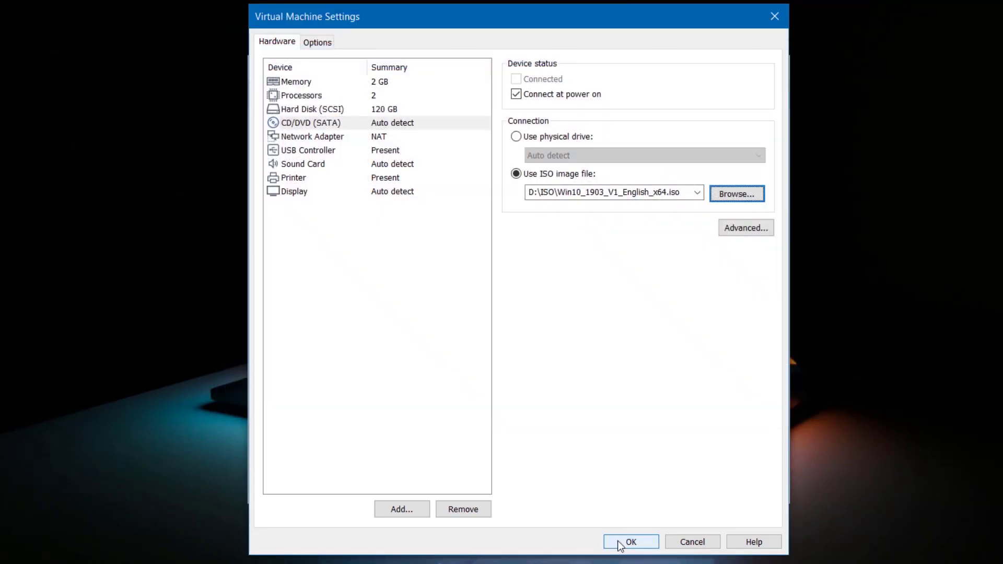
{"action": "left_click", "coordinate": [619, 542]}
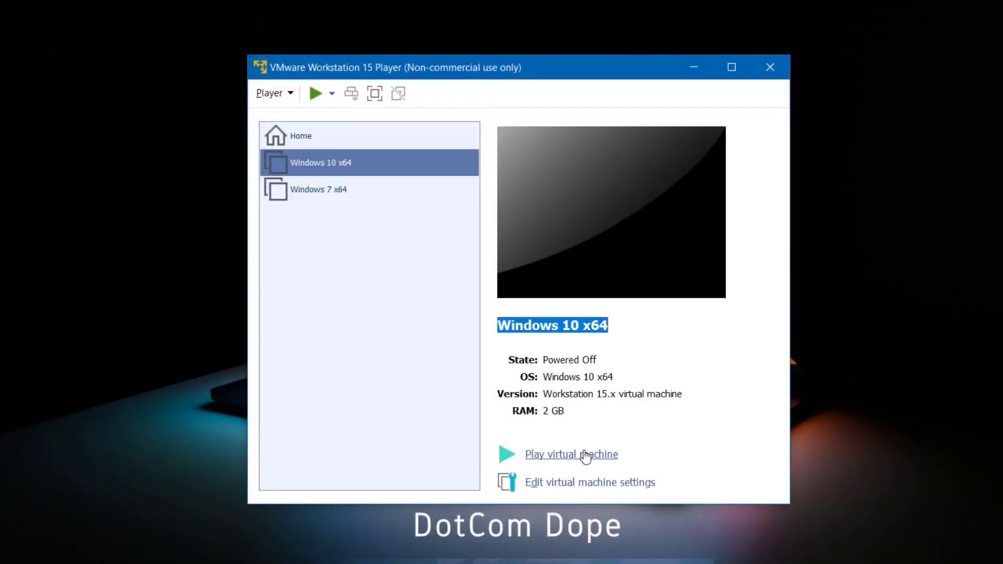
- Power on the VM and accept the English (United States) language settings in Windows Setup
{"action": "left_click", "coordinate": [582, 455]}
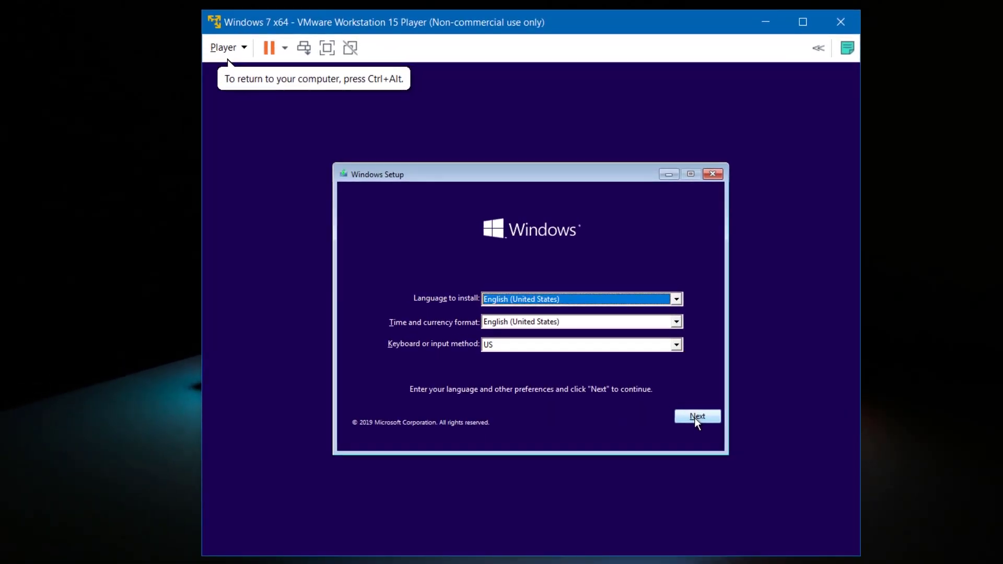
{"action": "left_click", "coordinate": [694, 418]}
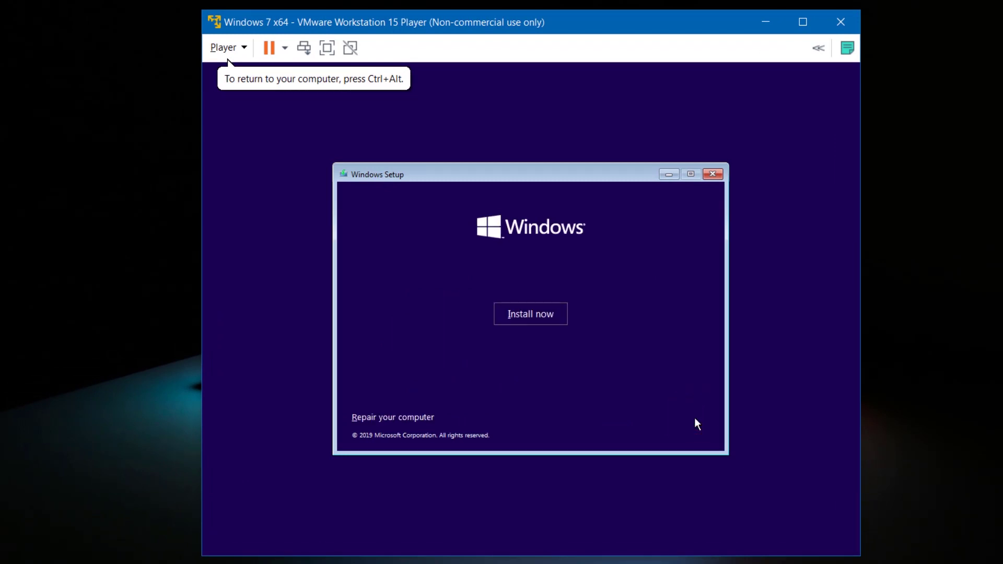
- Install Windows 10 Pro without a product key, accept the license, and choose Custom install
{"action": "left_click", "coordinate": [537, 315]}
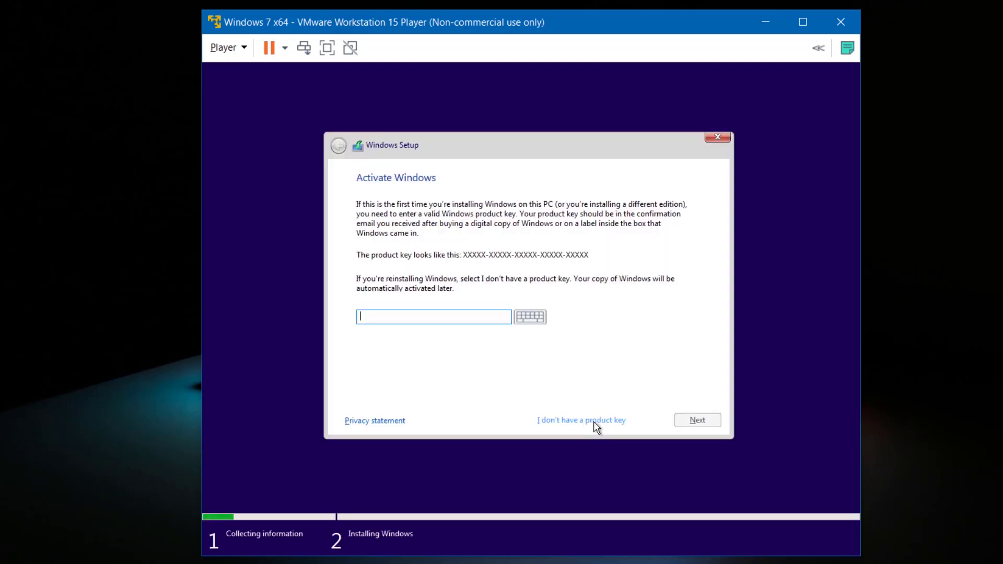
{"action": "left_click", "coordinate": [594, 422]}
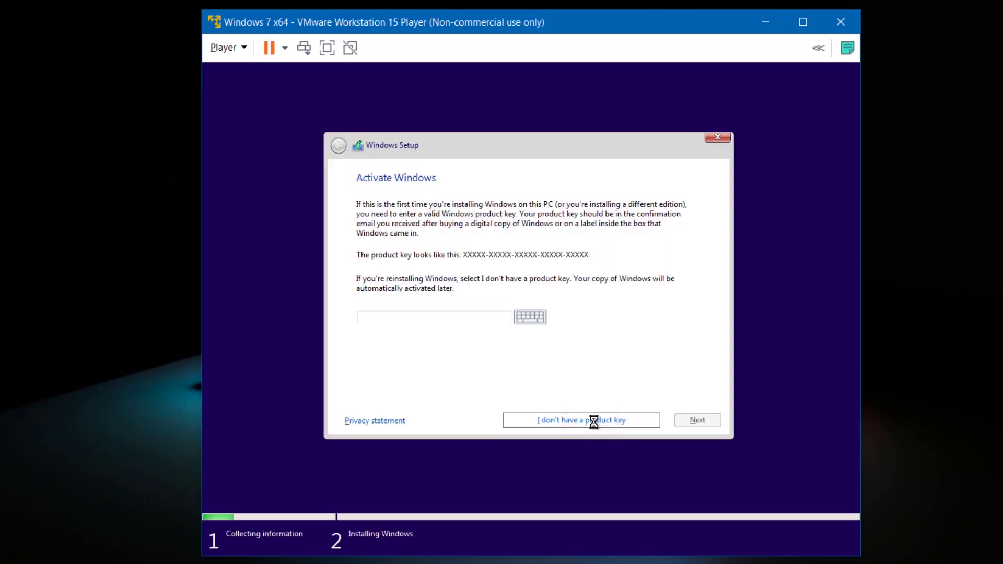
{"action": "left_click", "coordinate": [434, 282]}
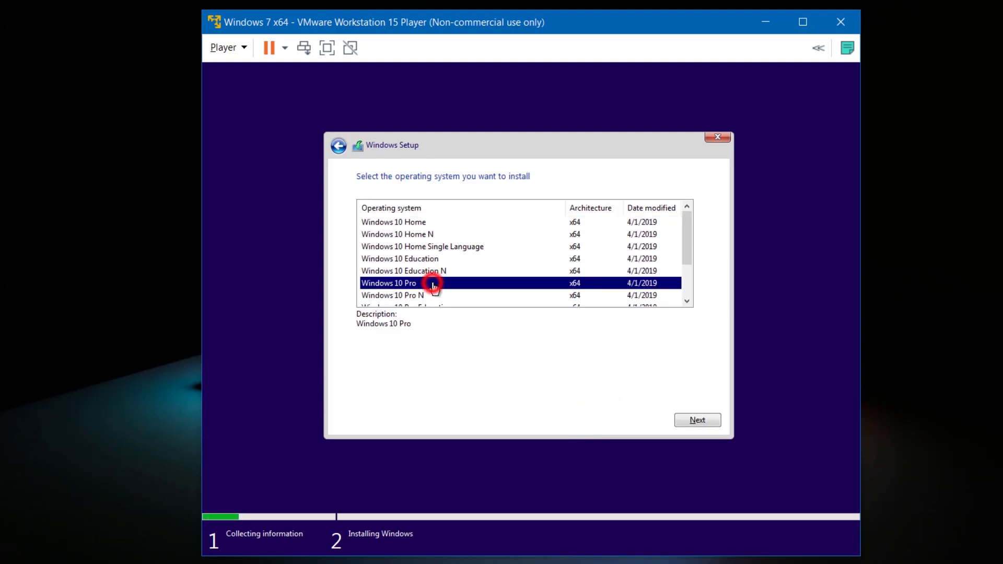
{"action": "left_click", "coordinate": [685, 421]}
{"action": "left_click", "coordinate": [361, 392]}
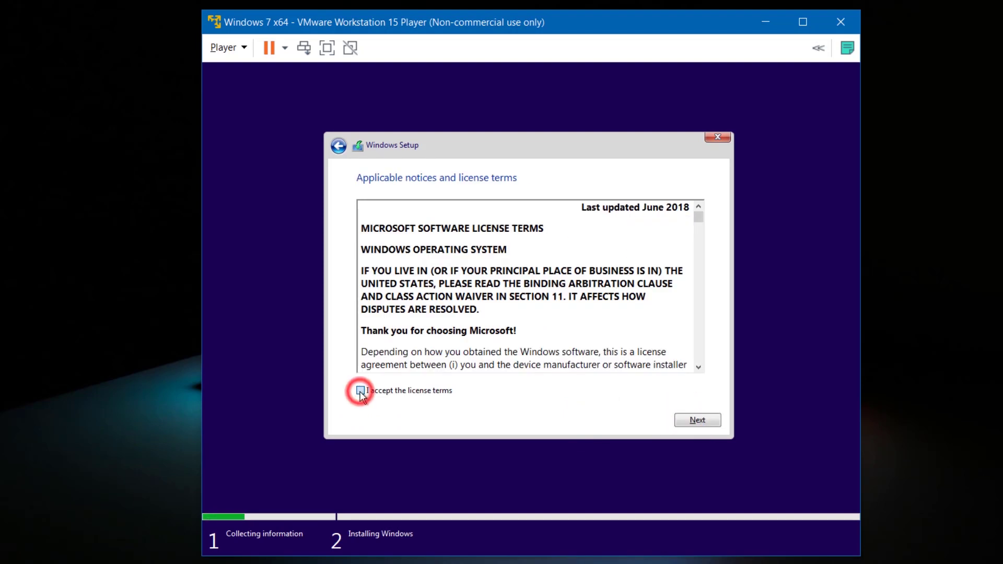
{"action": "left_click", "coordinate": [680, 420]}
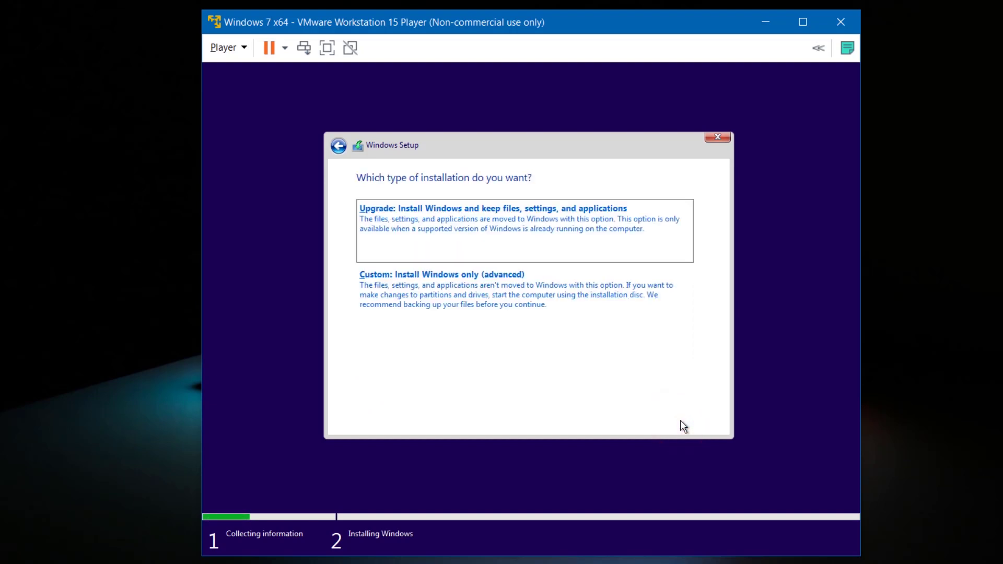
{"action": "left_click", "coordinate": [538, 307]}
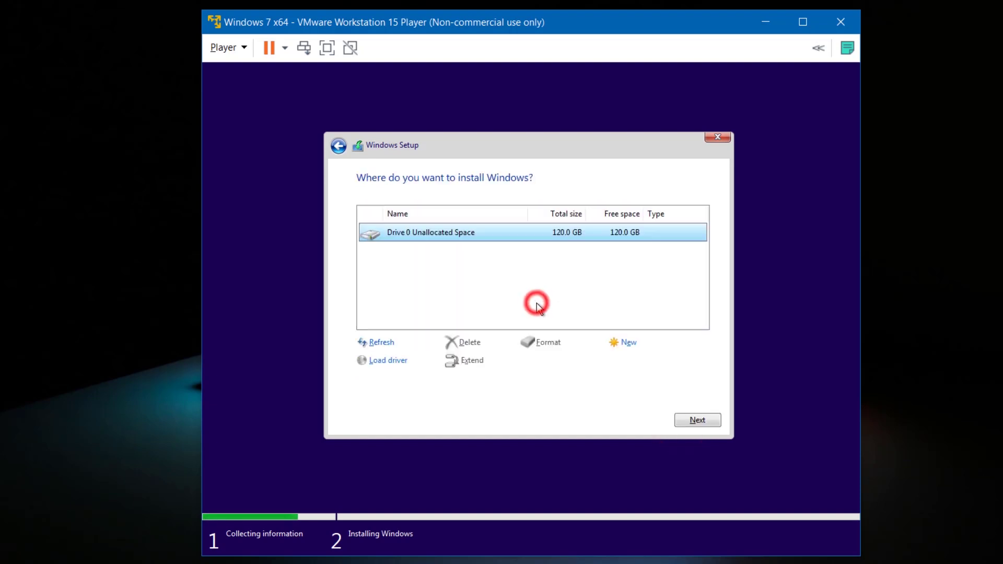
- Create an 80000 MB partition on the unallocated drive and install Windows there
{"action": "left_click", "coordinate": [628, 344]}
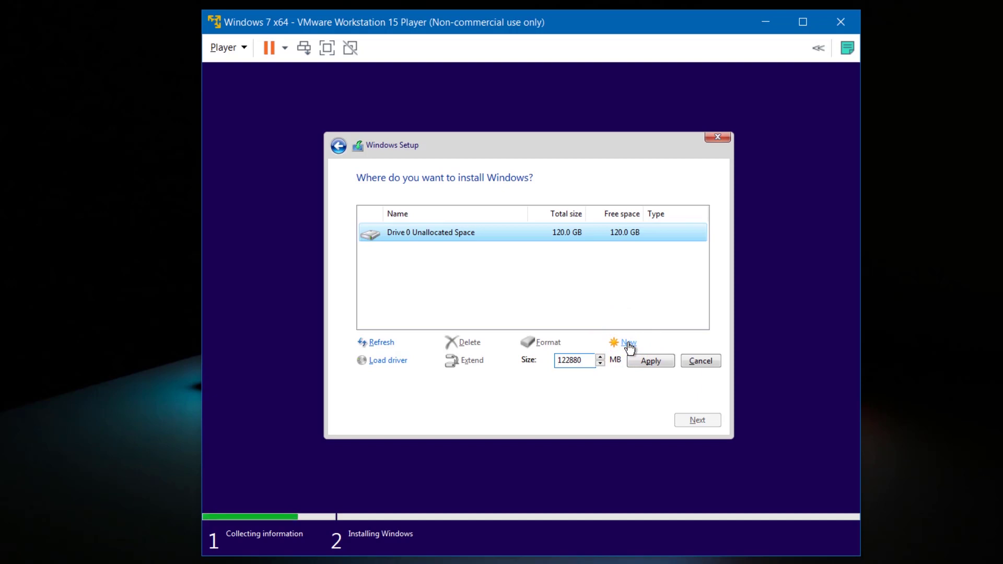
{"action": "double_click", "coordinate": [588, 360]}
{"action": "key", "text": "BackSpace"}
{"action": "type", "text": "80000"}
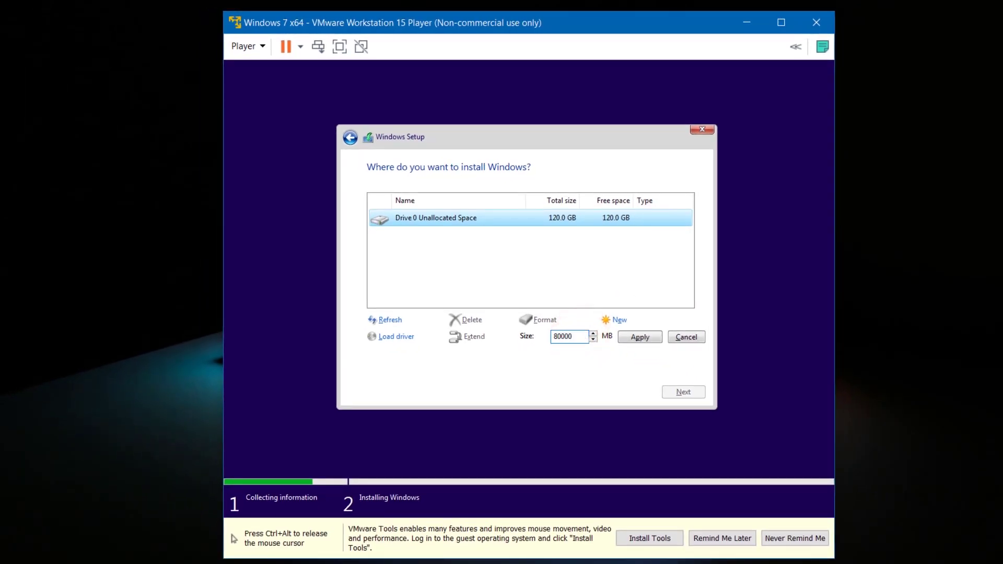
{"action": "left_click", "coordinate": [621, 340]}
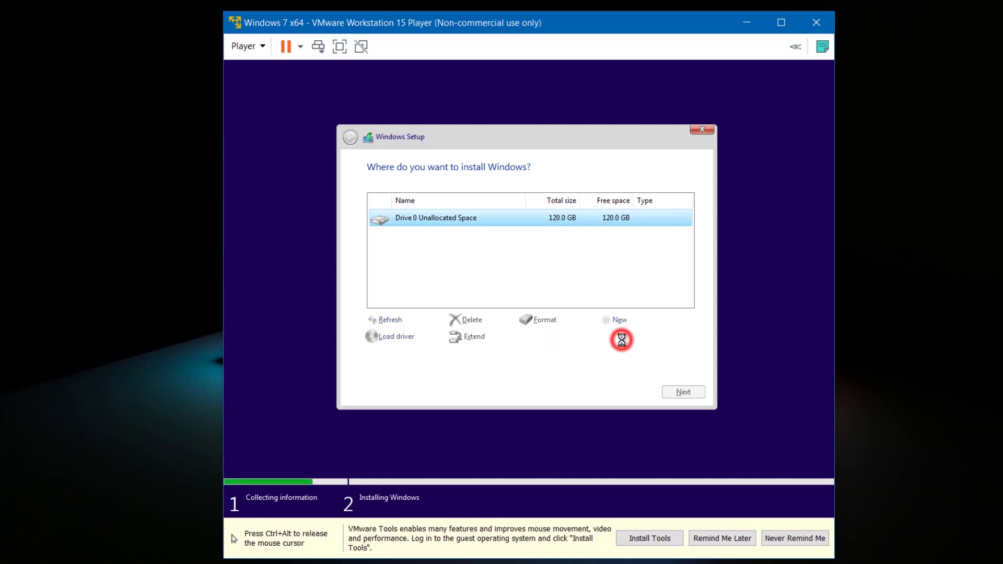
{"action": "left_click", "coordinate": [621, 340]}
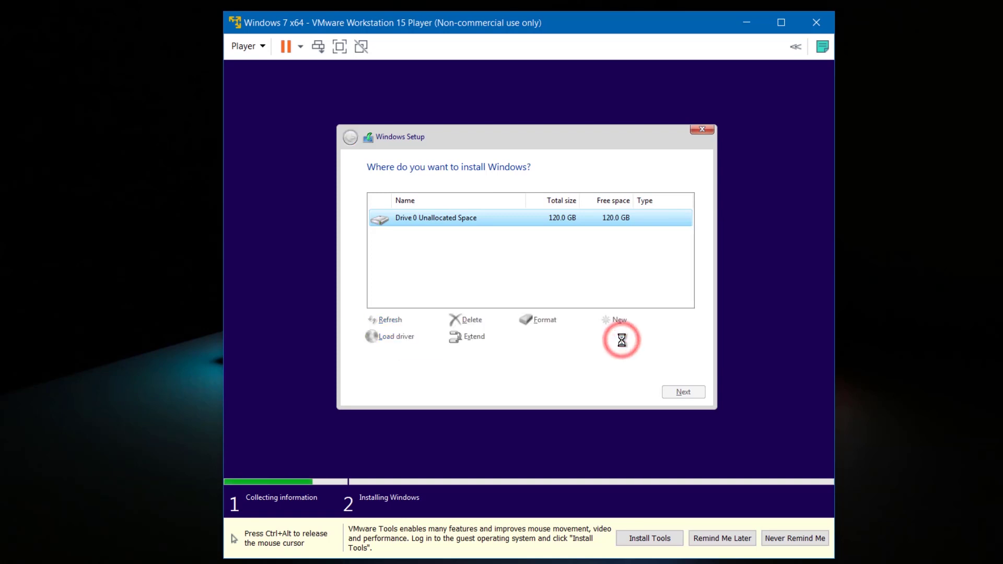
{"action": "left_click", "coordinate": [679, 392]}
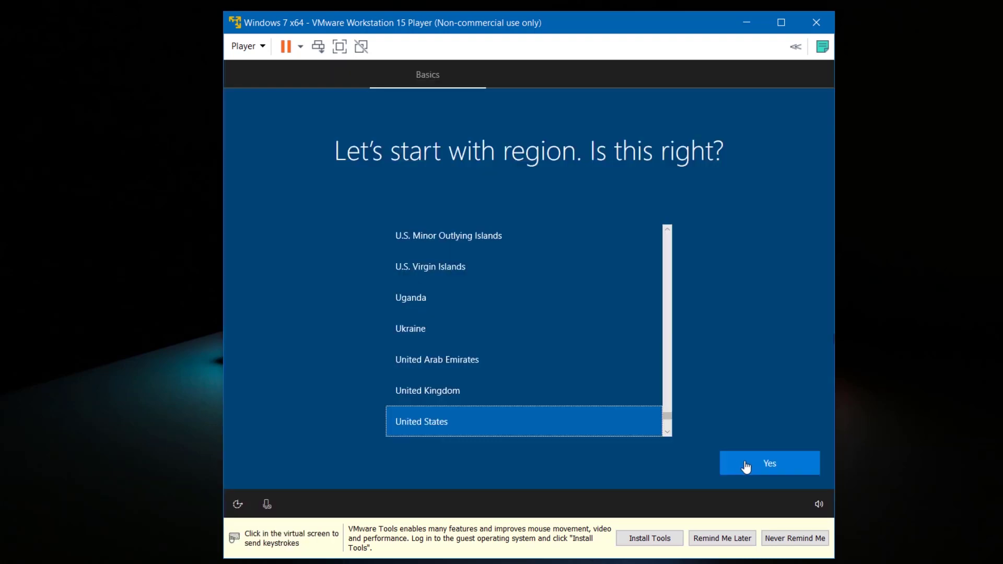
- Confirm United States region and keyboard, skip a second layout, and continue without internet
{"action": "left_click", "coordinate": [745, 465]}
{"action": "left_click", "coordinate": [746, 465]}
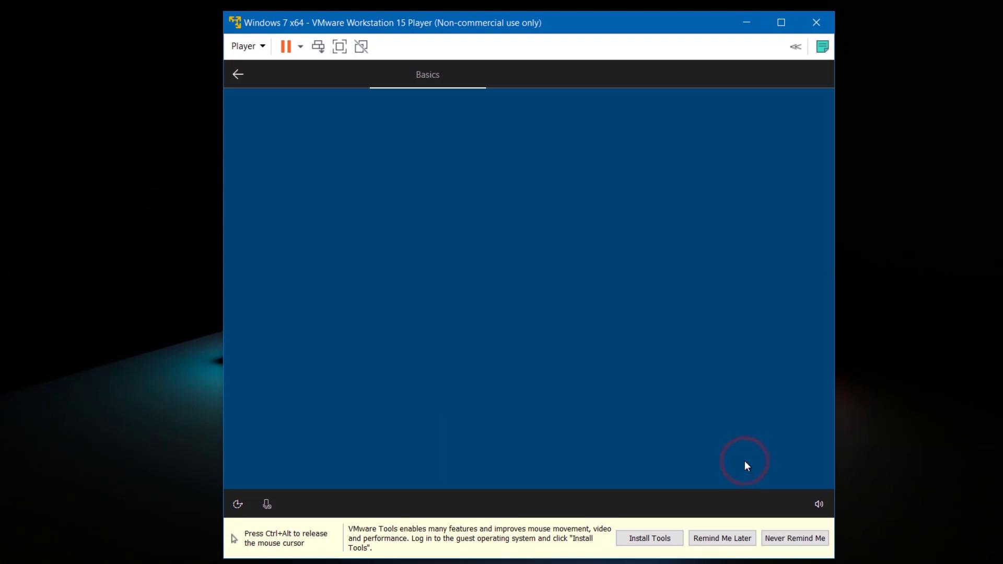
{"action": "left_click", "coordinate": [745, 461]}
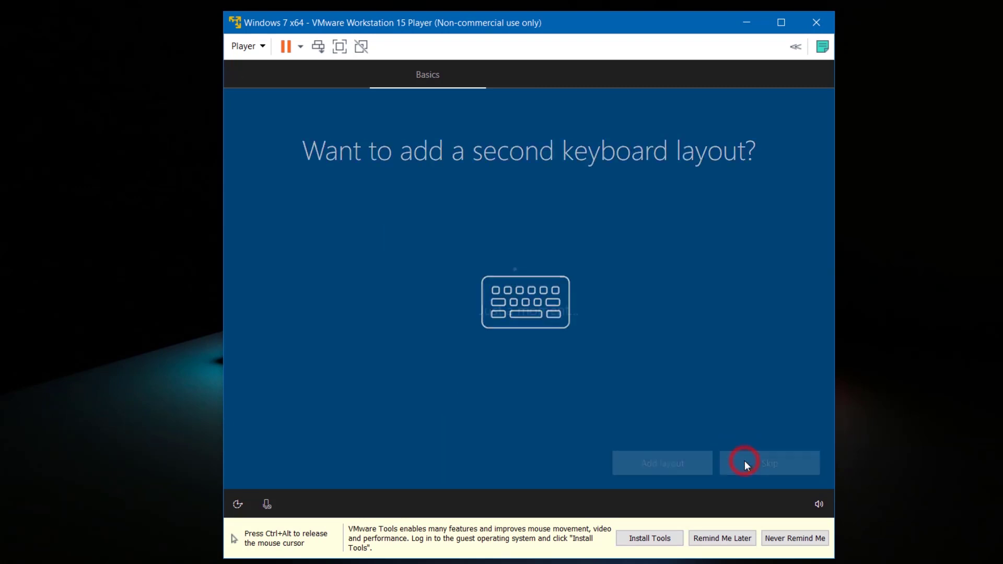
{"action": "left_click", "coordinate": [281, 470]}
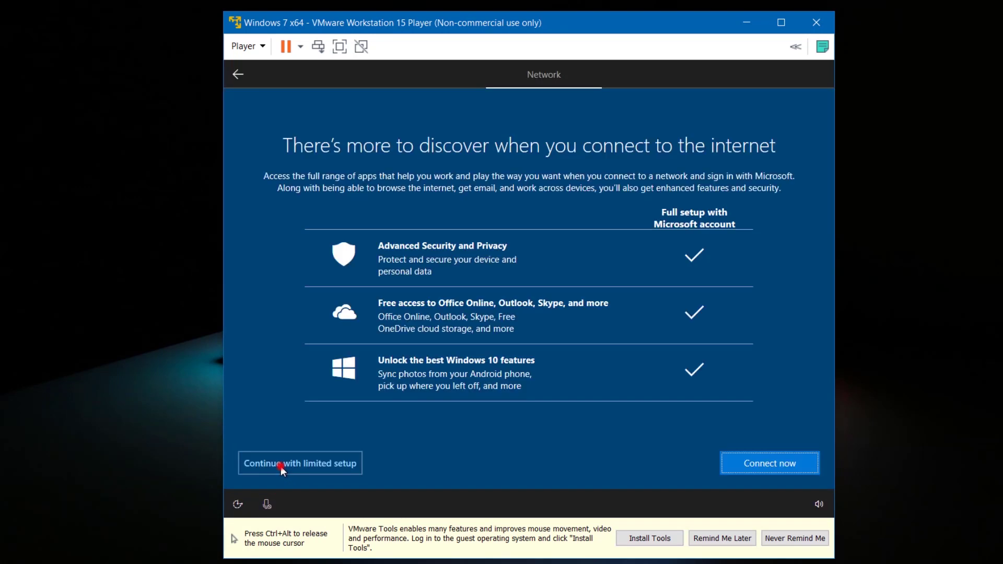
- Choose limited setup and create a local account with a user name and confirmed password
{"action": "left_click", "coordinate": [281, 466]}
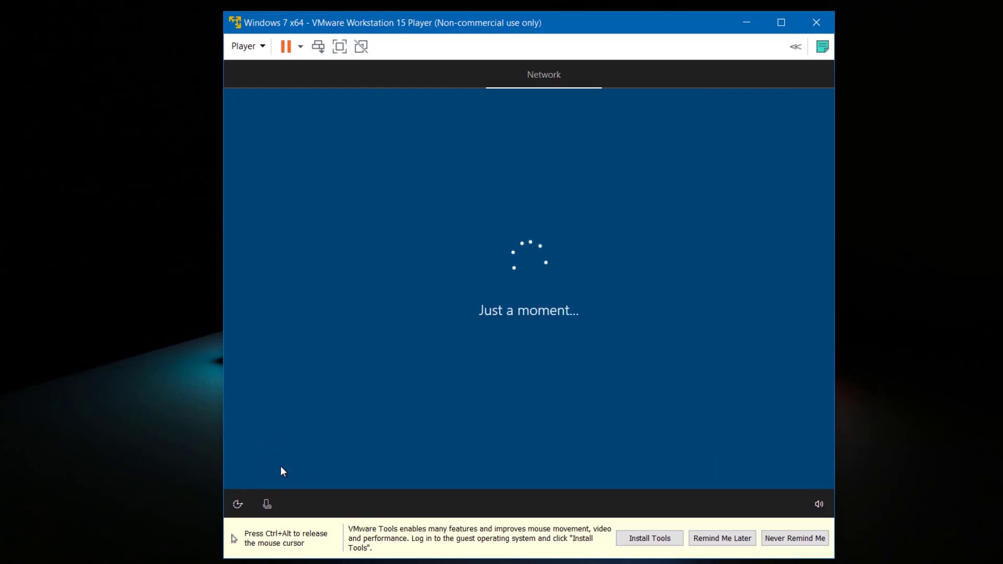
{"action": "type", "text": "DotC"}
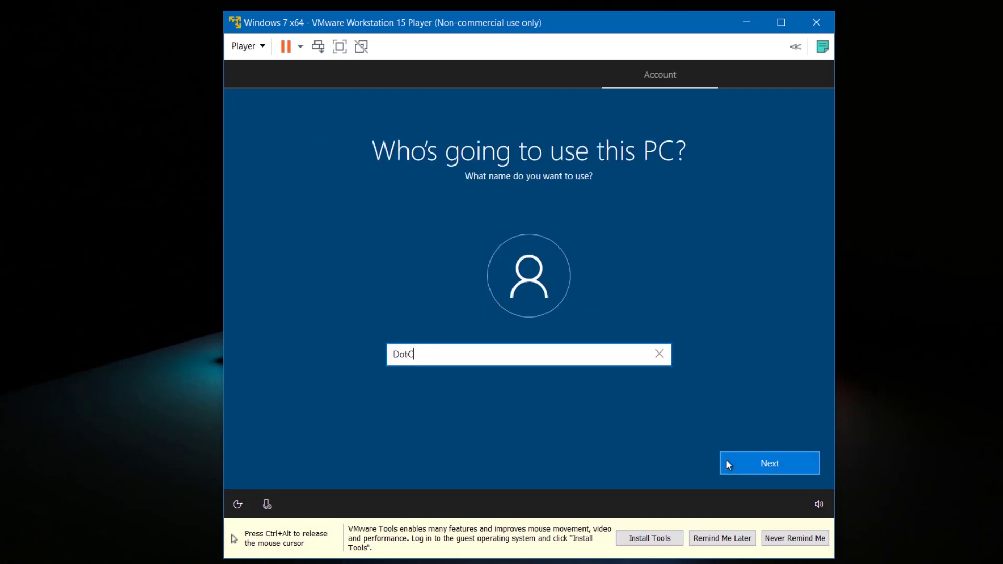
{"action": "type", "text": "om Dope"}
{"action": "left_click", "coordinate": [725, 459]}
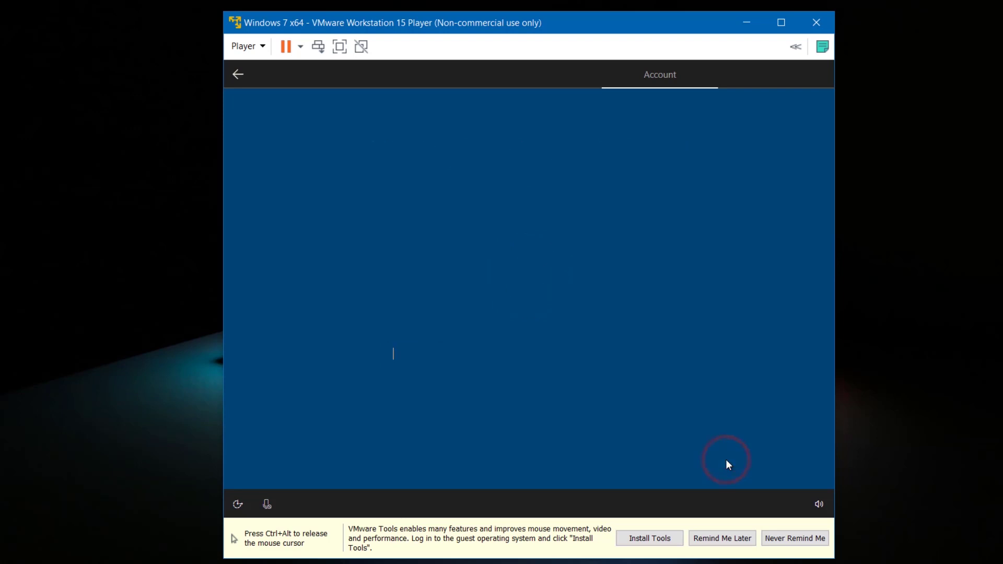
{"action": "type", "text": "••••"}
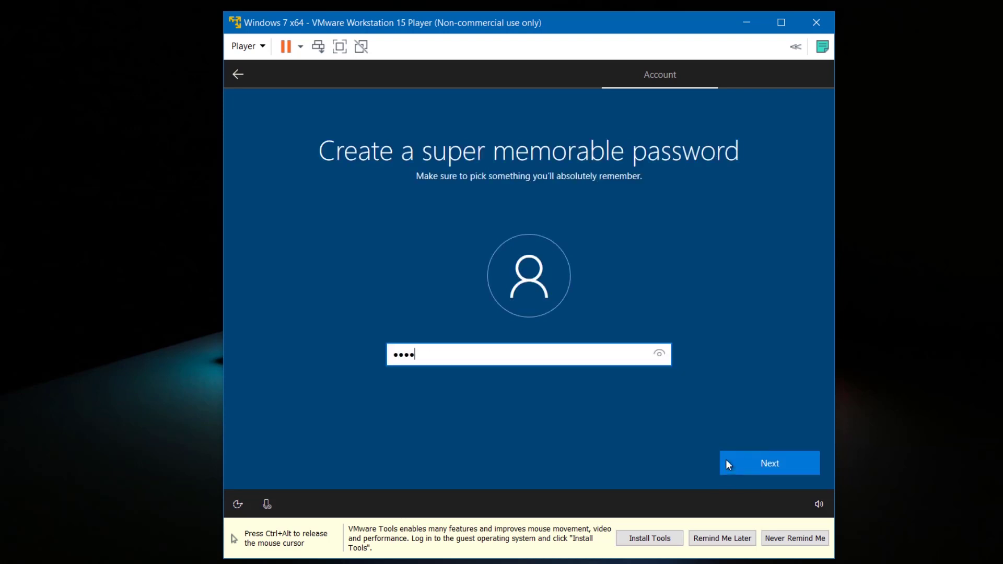
{"action": "left_click", "coordinate": [726, 459]}
{"action": "type", "text": "••••"}
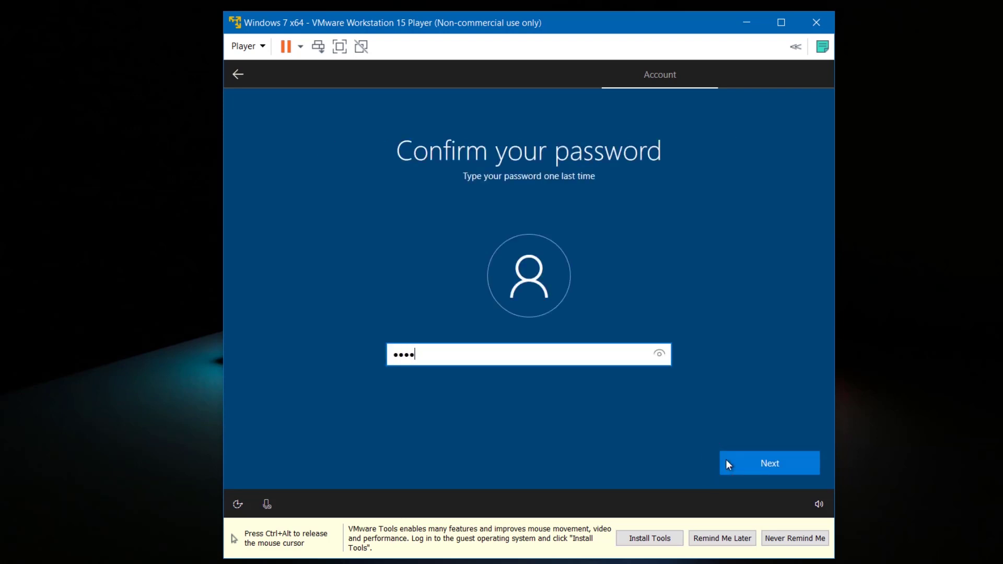
{"action": "left_click", "coordinate": [726, 461]}
- Pick and answer the three security questions, including first pet's name and childhood nickname
{"action": "key", "text": "Down"}
{"action": "key", "text": "Tab"}
{"action": "type", "text": "1"}
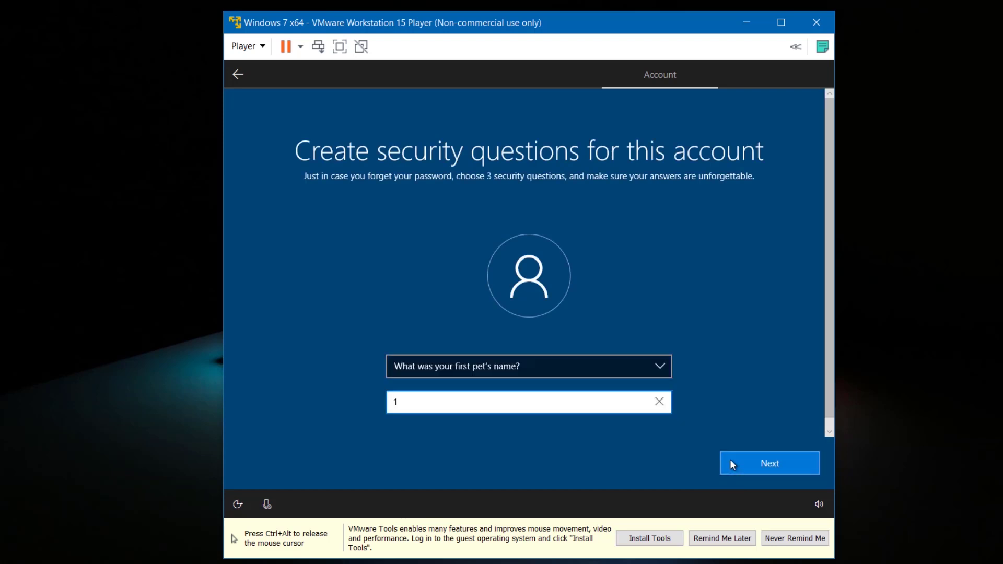
{"action": "left_click", "coordinate": [729, 460]}
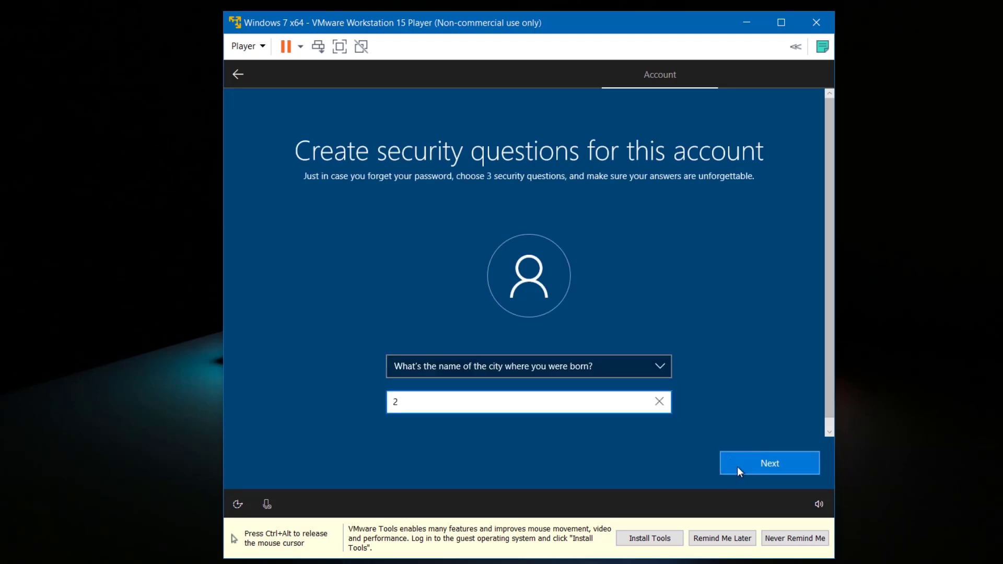
{"action": "left_click", "coordinate": [739, 469]}
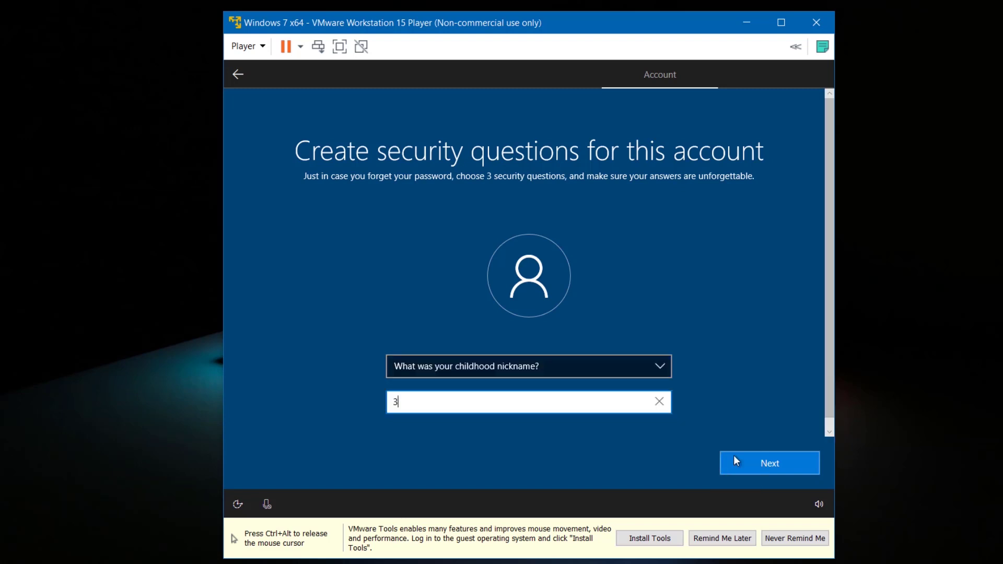
{"action": "type", "text": "3"}
{"action": "left_click", "coordinate": [733, 455]}
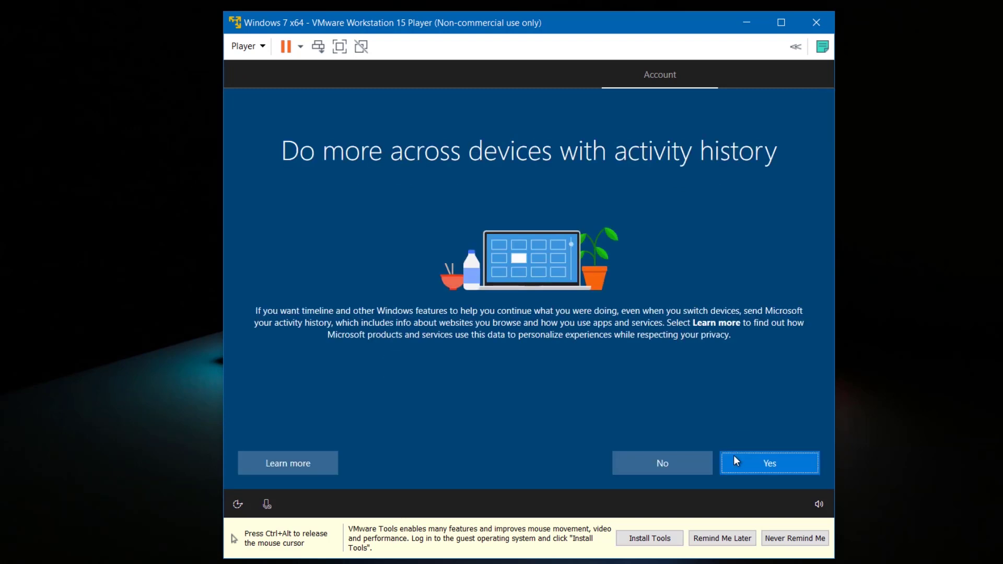
- Turn on activity history, decline the offered option, and accept the device privacy settings
{"action": "left_click", "coordinate": [734, 456]}
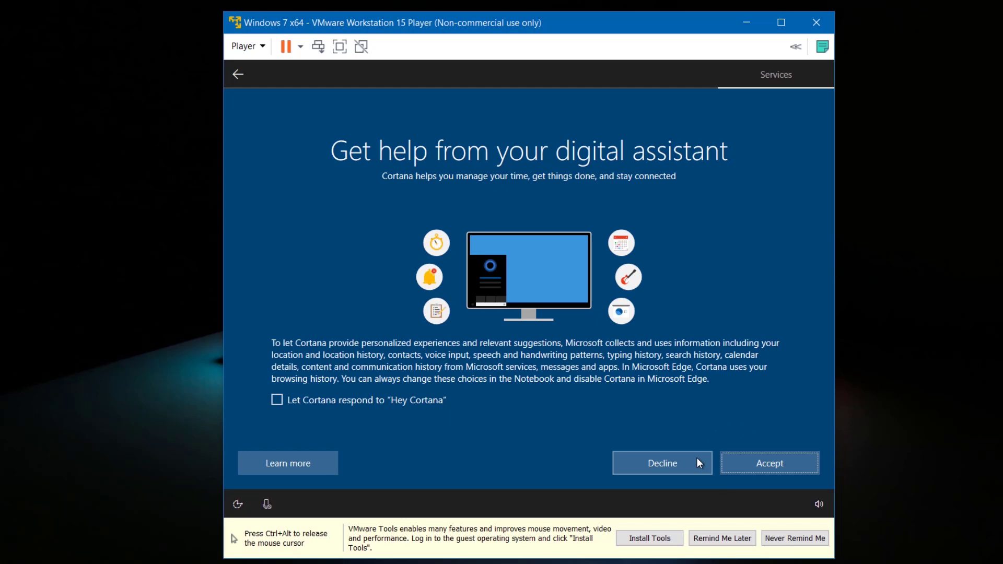
{"action": "left_click", "coordinate": [697, 458]}
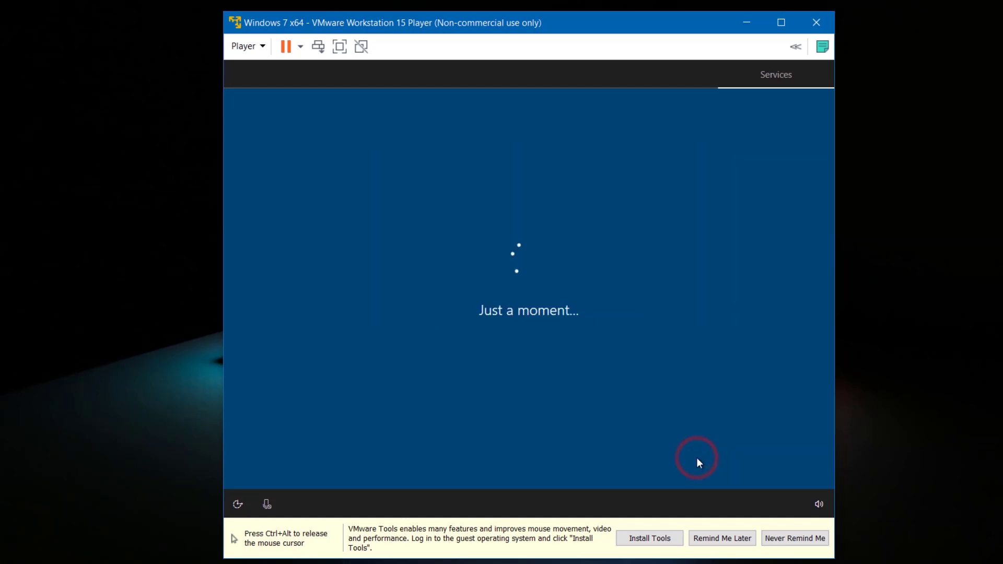
{"action": "left_click", "coordinate": [735, 458]}
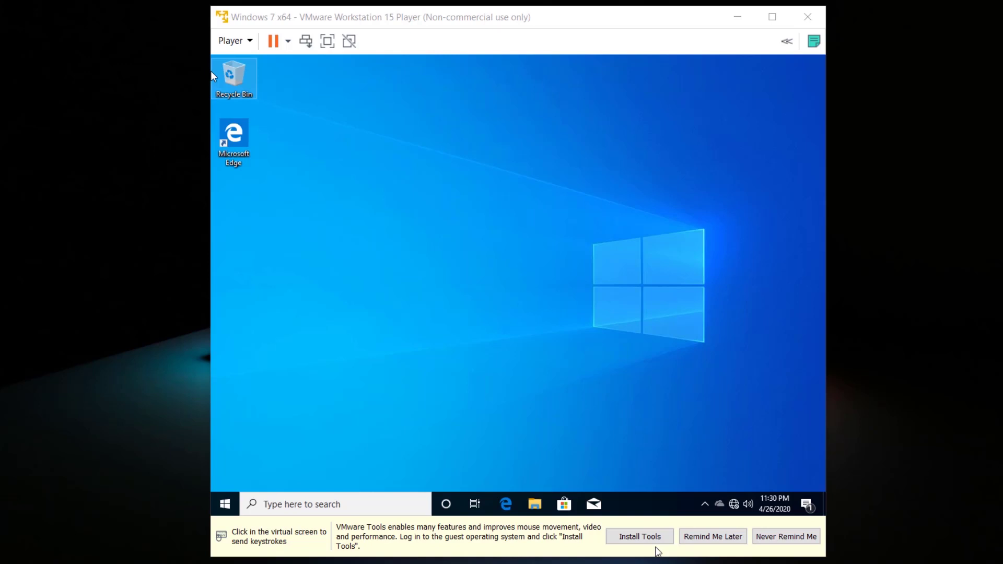
- Download VMware Tools 10.3.2 via Player > Manage, then close the updates window and reminder bar
{"action": "left_click", "coordinate": [245, 41]}
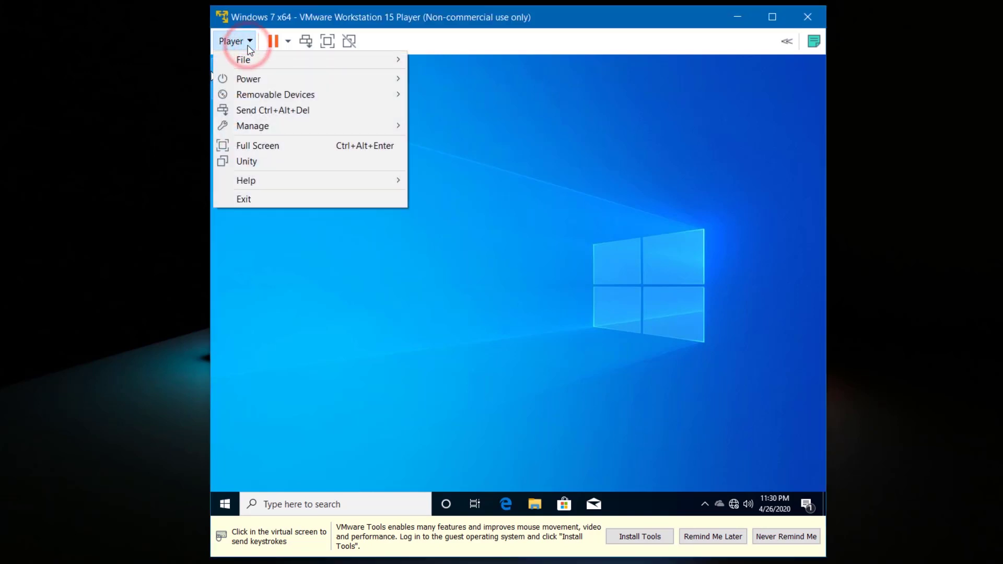
{"action": "mouse_move", "coordinate": [341, 126]}
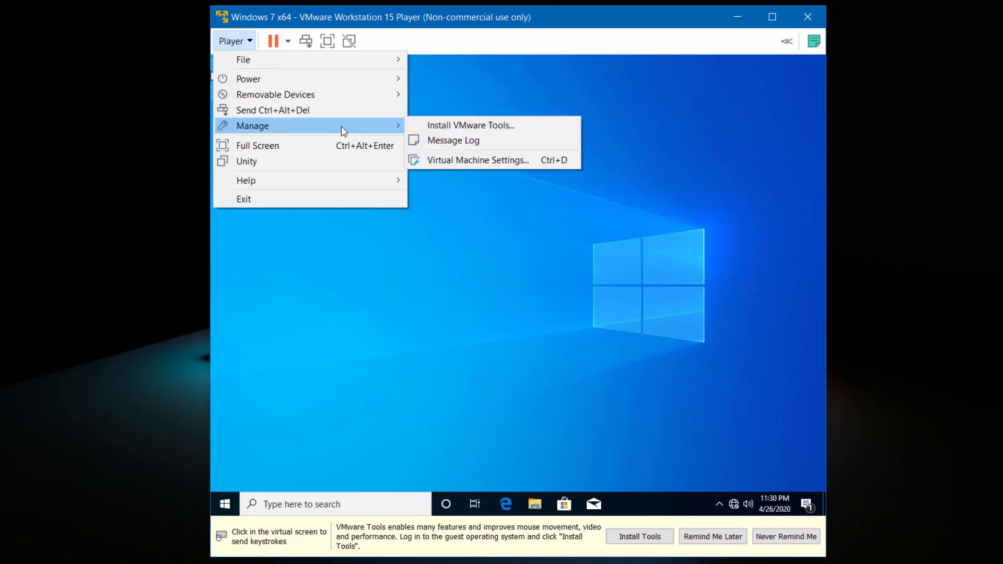
{"action": "left_click", "coordinate": [431, 127]}
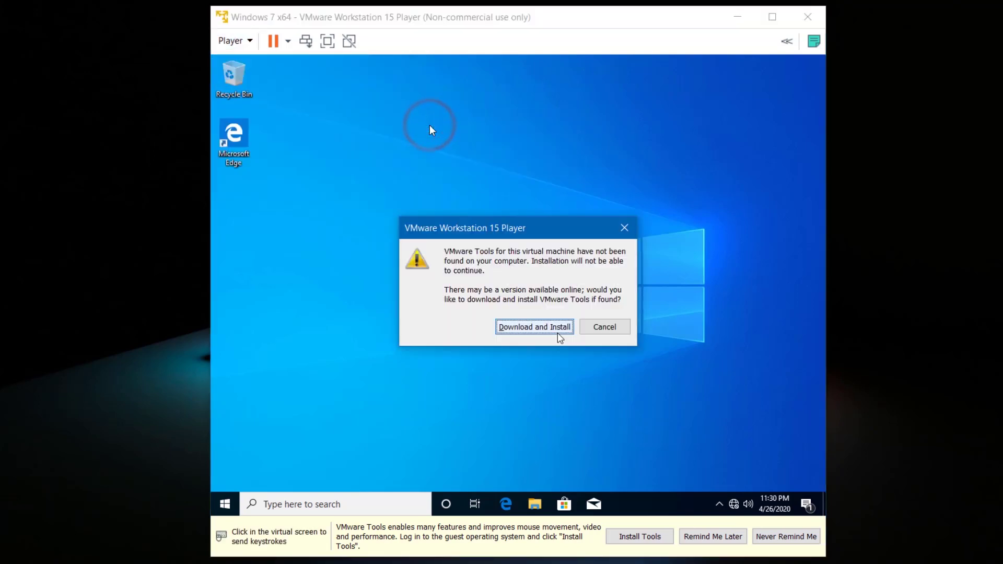
{"action": "left_click", "coordinate": [558, 333]}
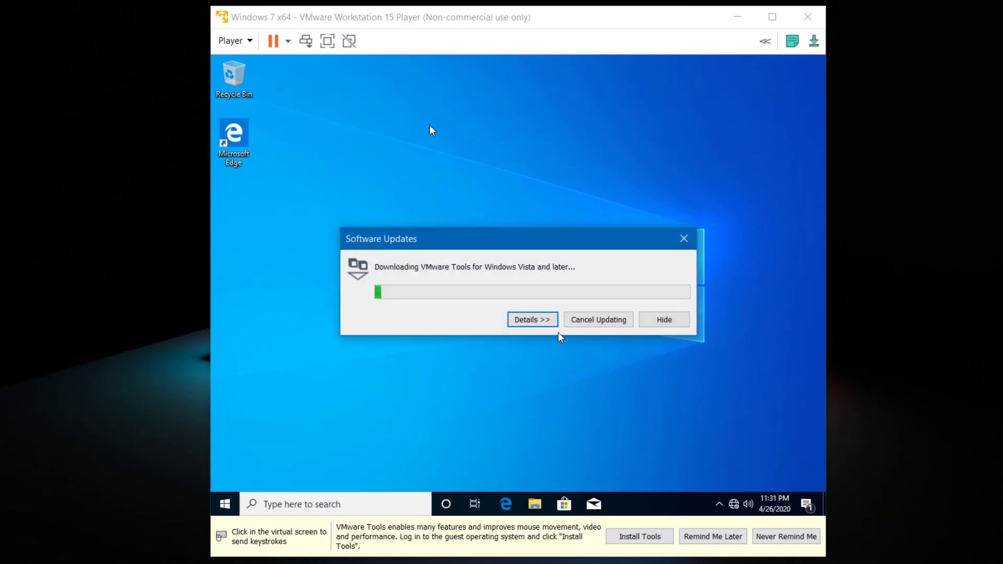
{"action": "left_click", "coordinate": [544, 322]}
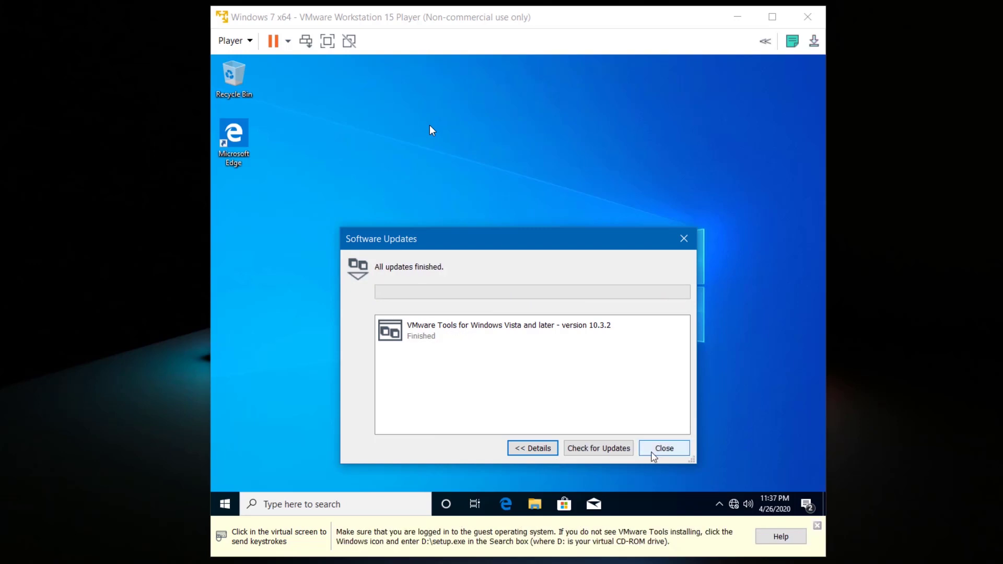
{"action": "left_click", "coordinate": [652, 451]}
{"action": "left_click", "coordinate": [816, 527]}
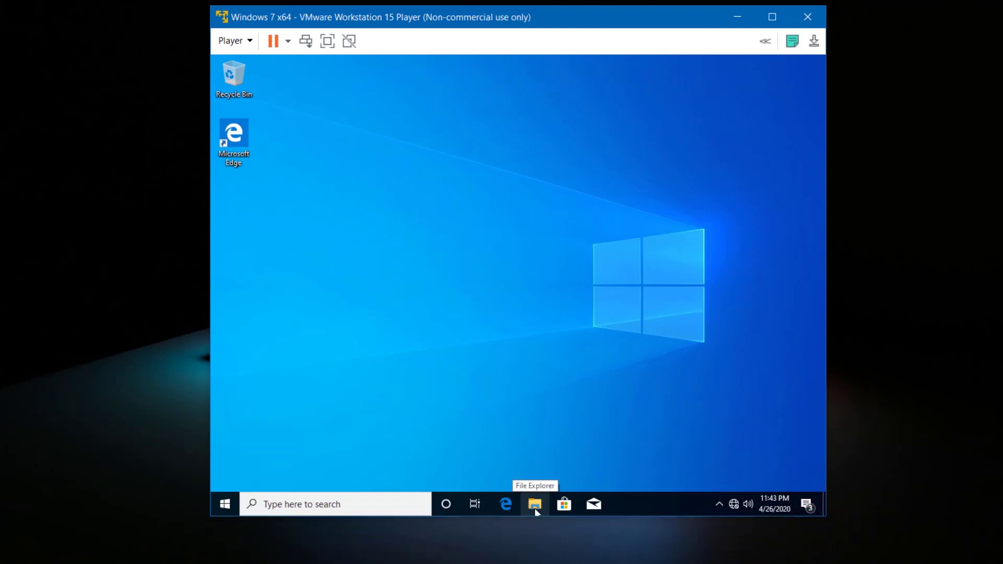
- In the guest's File Explorer, run the installer from the VMware Tools DVD drive under This PC
{"action": "left_click", "coordinate": [534, 507]}
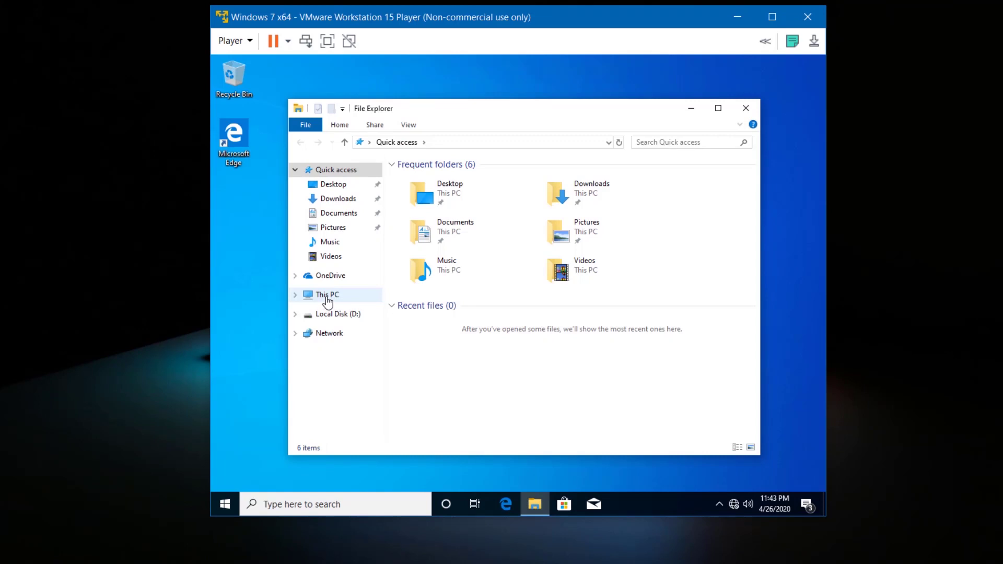
{"action": "left_click", "coordinate": [327, 299]}
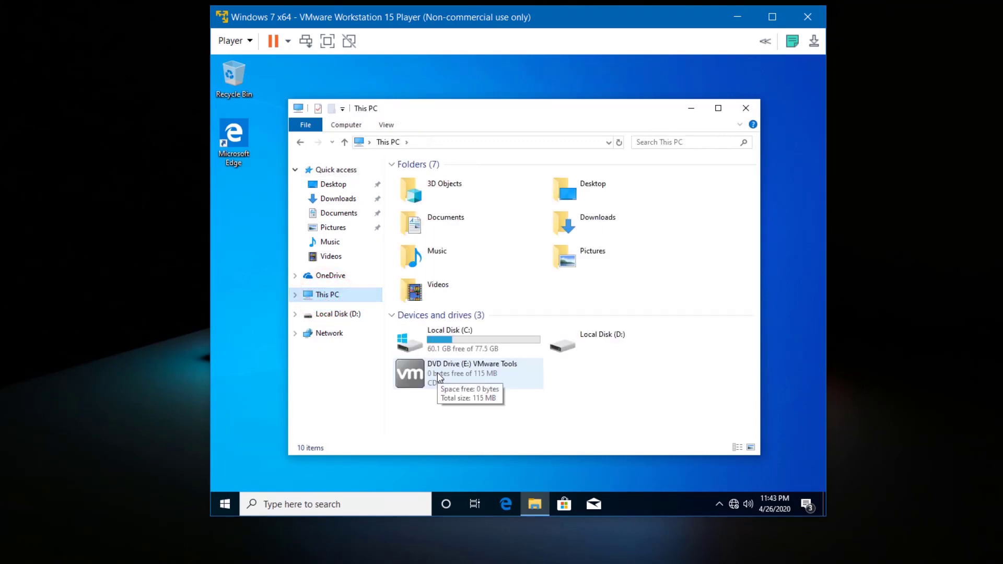
{"action": "left_click", "coordinate": [437, 371]}
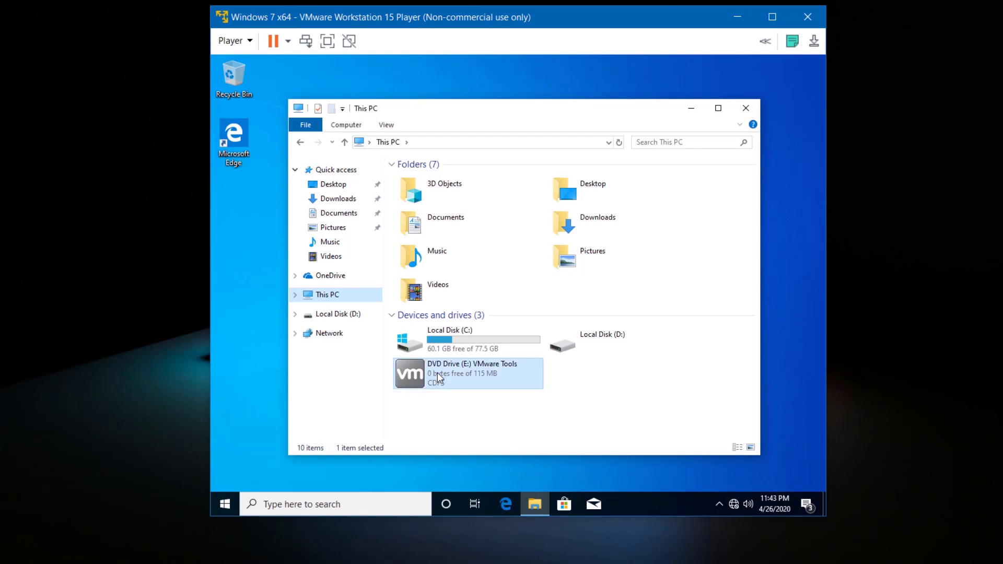
{"action": "right_click", "coordinate": [437, 372]}
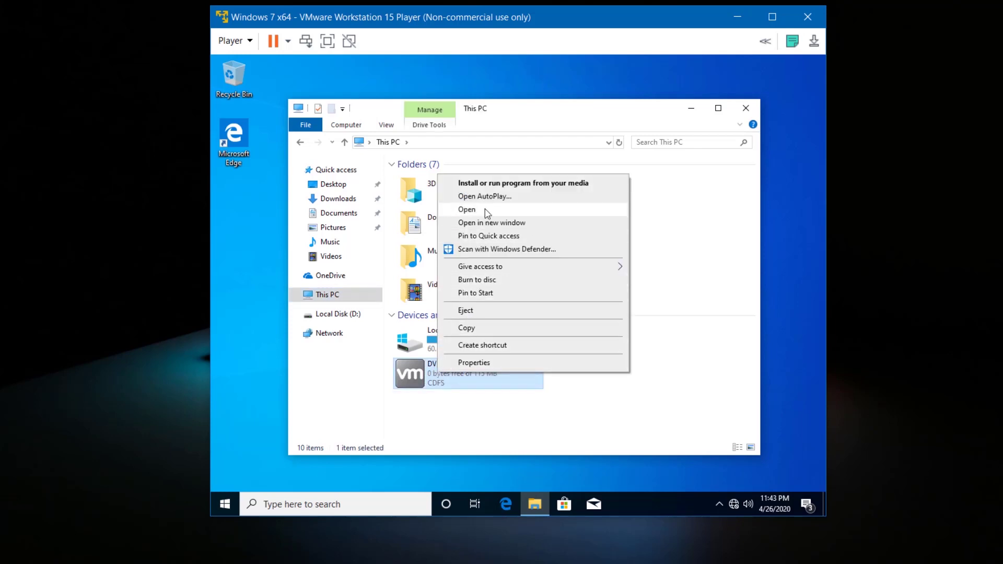
{"action": "left_click", "coordinate": [493, 182]}
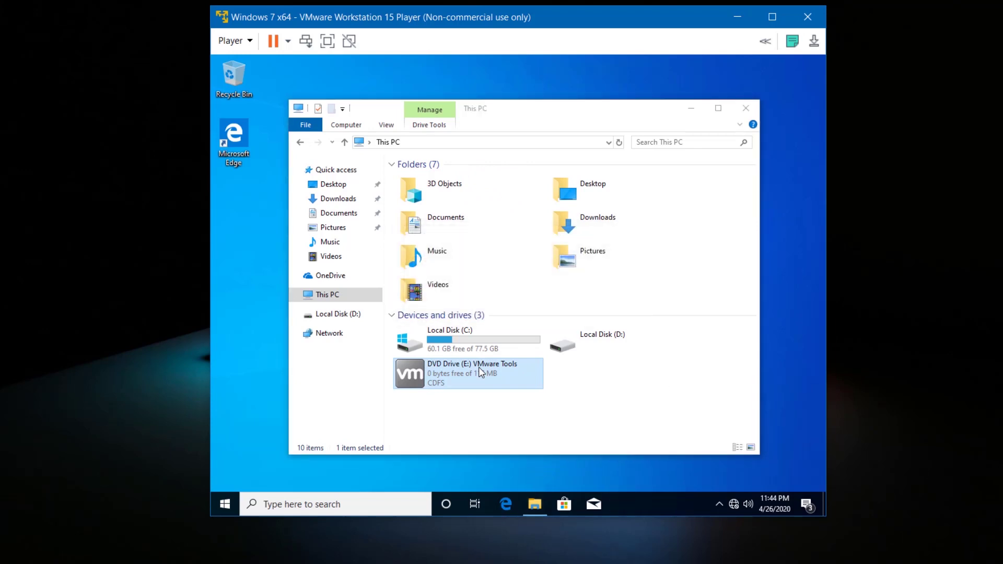
- Install VMware Tools with the Typical setup type and finish the wizard
{"action": "left_click", "coordinate": [566, 374]}
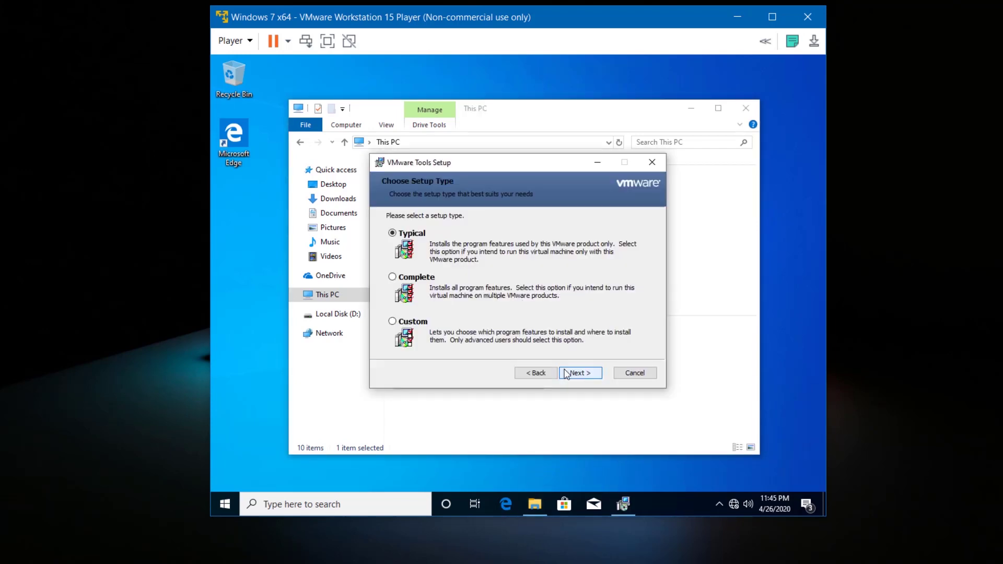
{"action": "left_click", "coordinate": [566, 374]}
{"action": "left_click", "coordinate": [565, 374]}
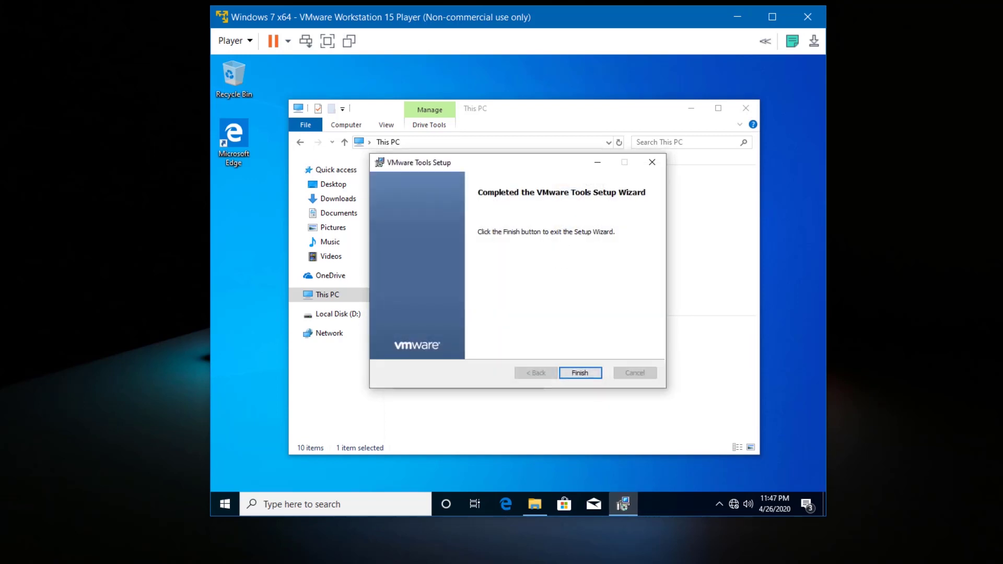
{"action": "left_click", "coordinate": [564, 372]}
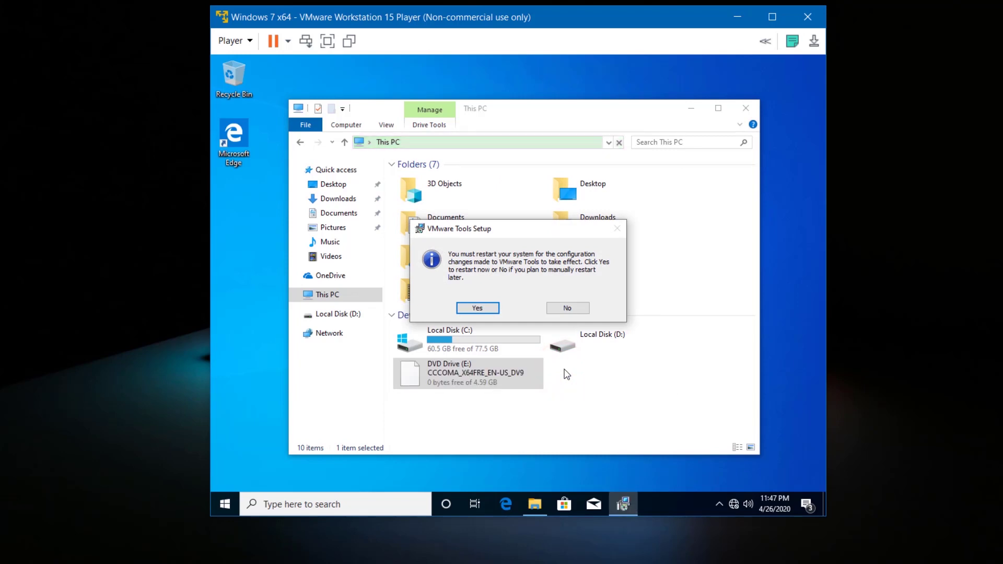
- Restart the guest to apply VMware Tools, then sign back in with the account password
{"action": "left_click", "coordinate": [491, 309]}
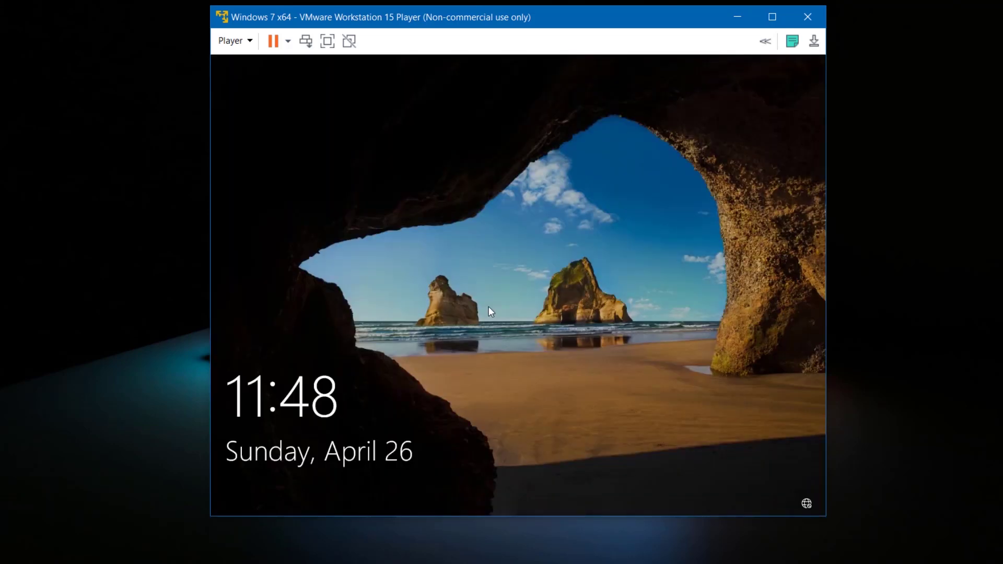
{"action": "left_click", "coordinate": [488, 306]}
{"action": "type", "text": "1234"}
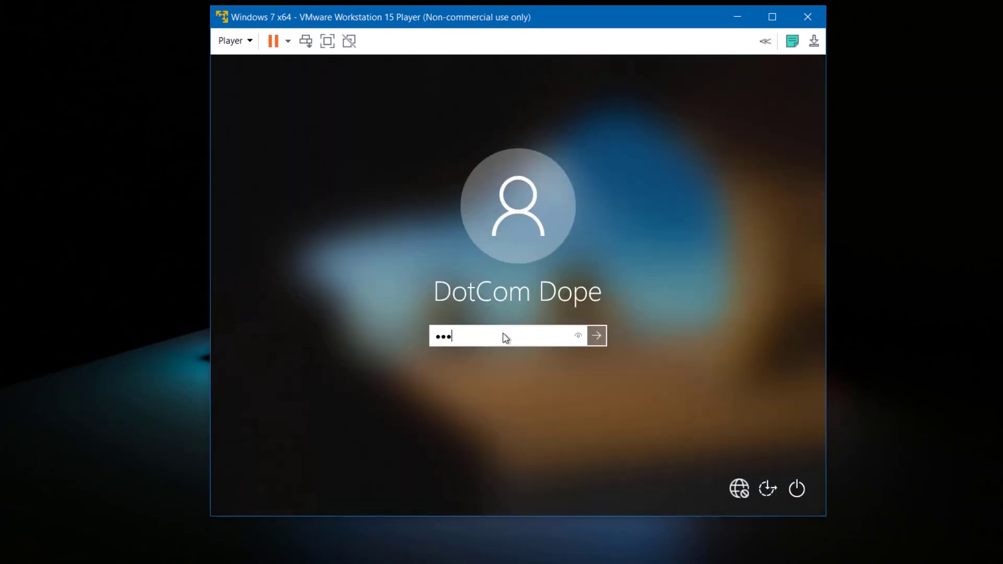
{"action": "left_click", "coordinate": [593, 338]}
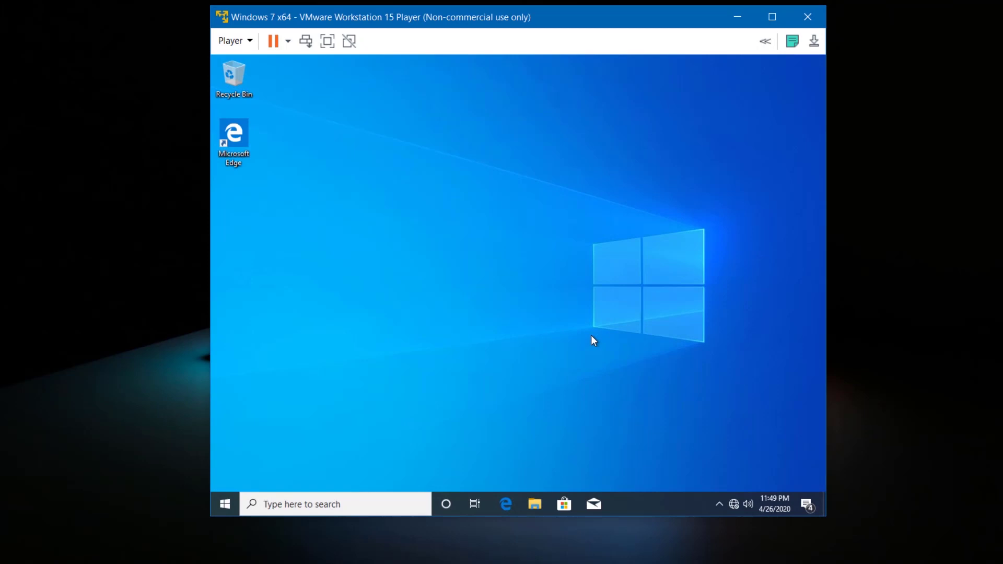
{"action": "left_click", "coordinate": [250, 41]}
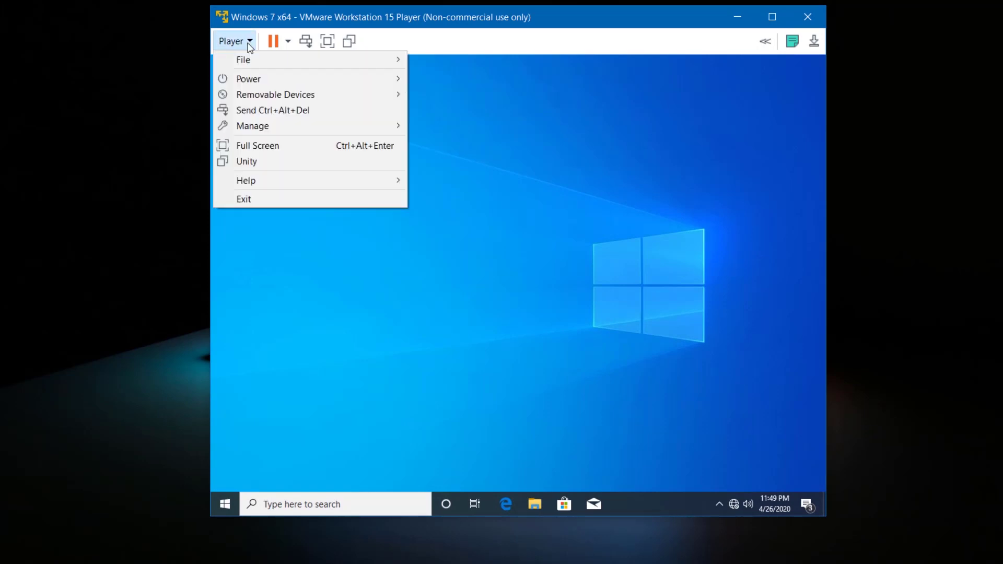
- Switch the Windows 10 virtual machine to full screen from the Player menu
{"action": "left_click", "coordinate": [248, 144]}
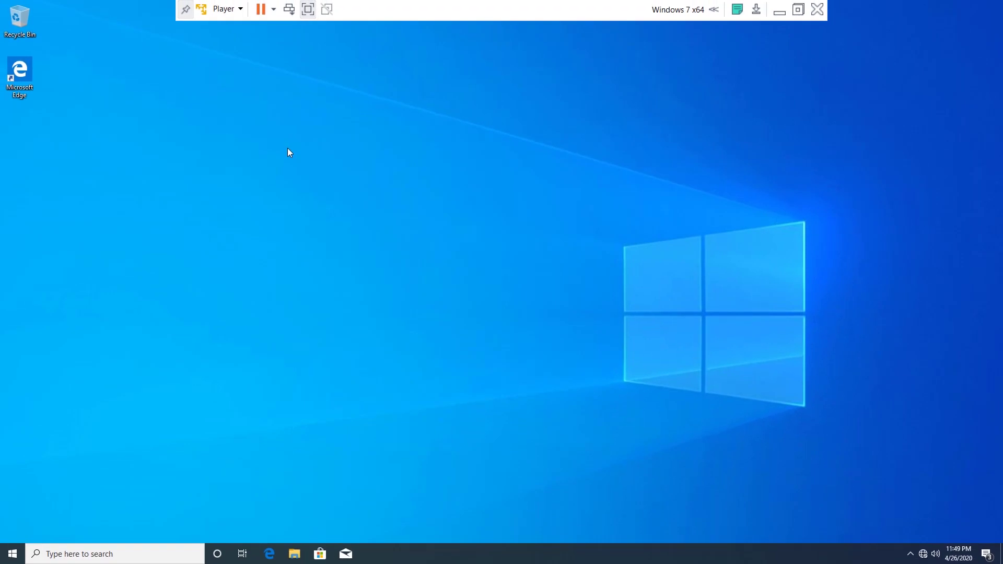